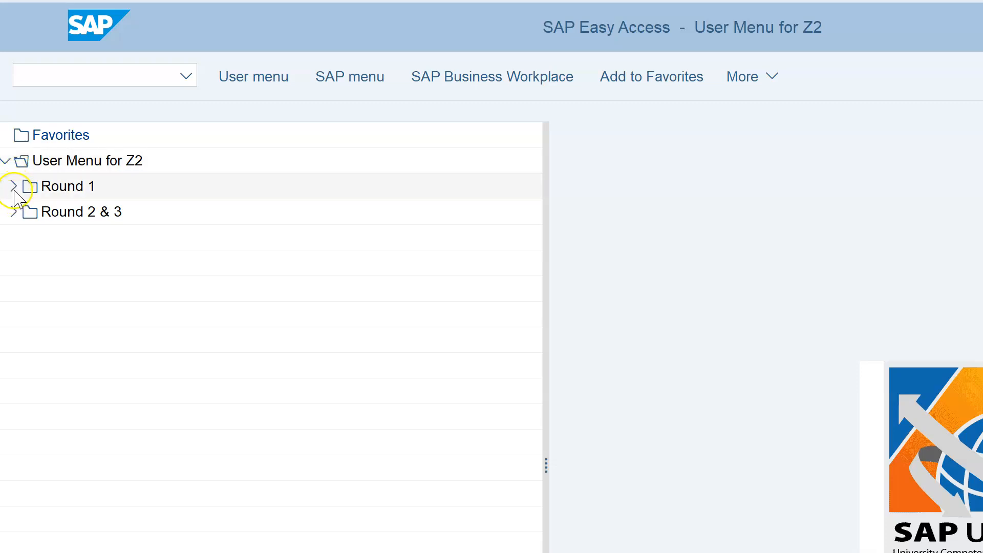
Expand the Round 1 user-menu folder and launch VK32 - Change Price List.
{"action": "left_click", "coordinate": [14, 189]}
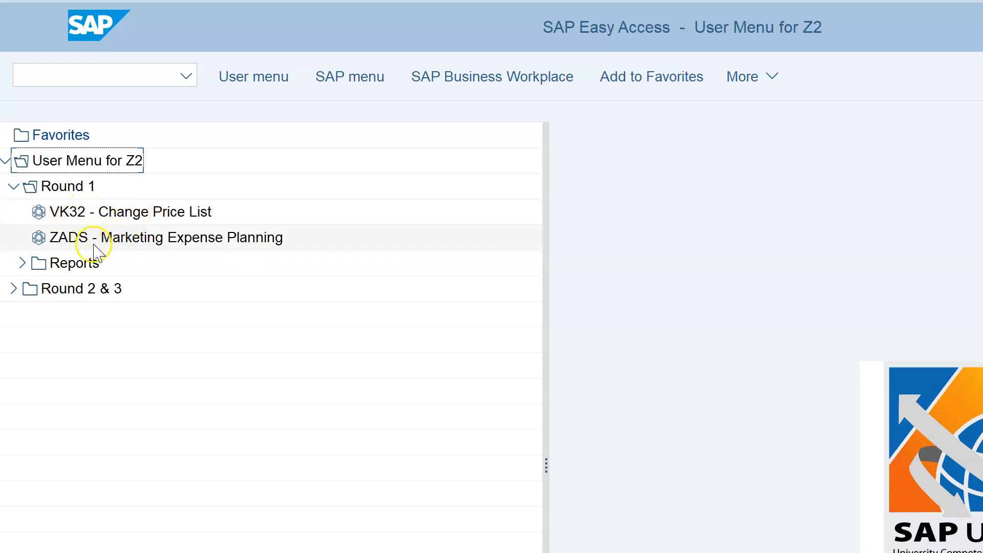
{"action": "double_click", "coordinate": [51, 217]}
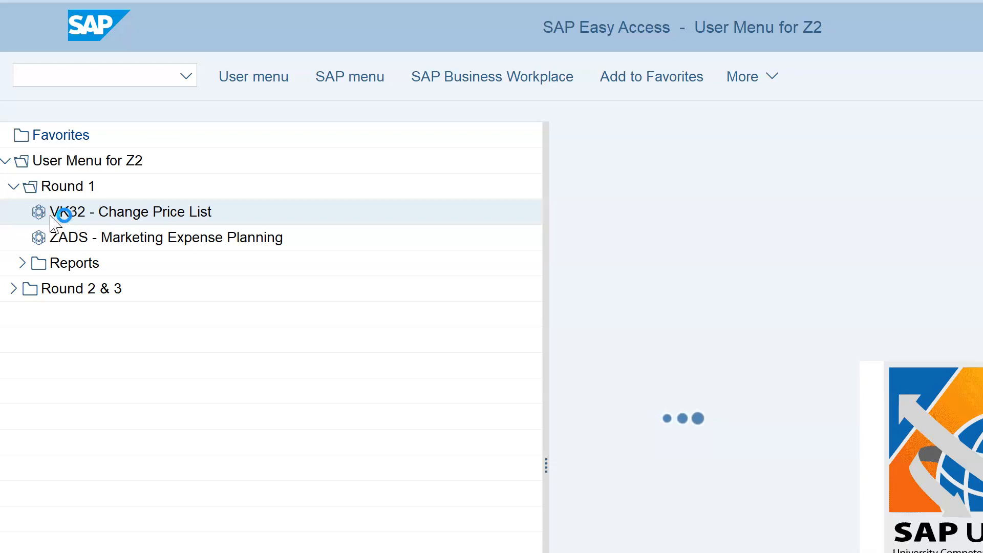
Expand the Prices condition group to reveal Material Price, Price List and Individual Prices.
{"action": "left_click", "coordinate": [9, 121]}
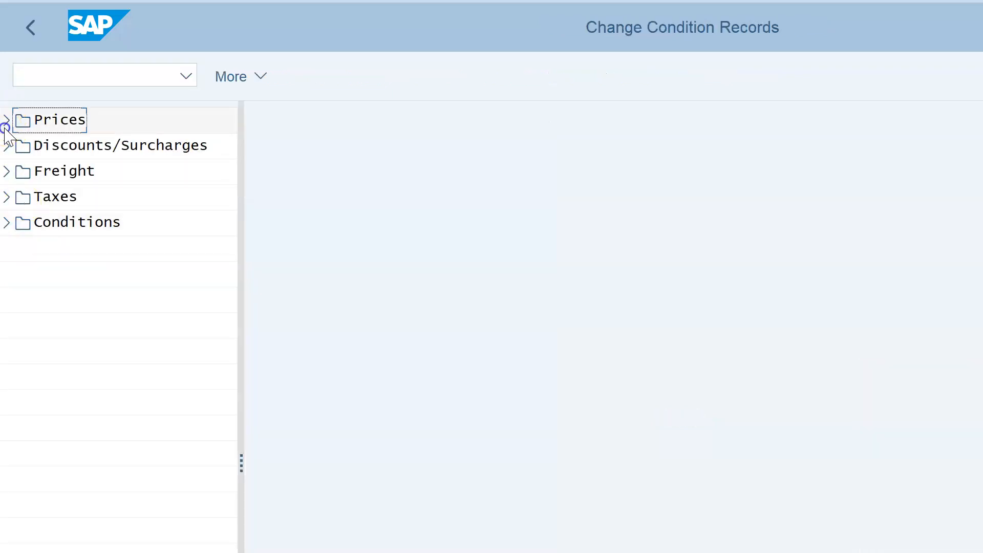
{"action": "left_click", "coordinate": [7, 121]}
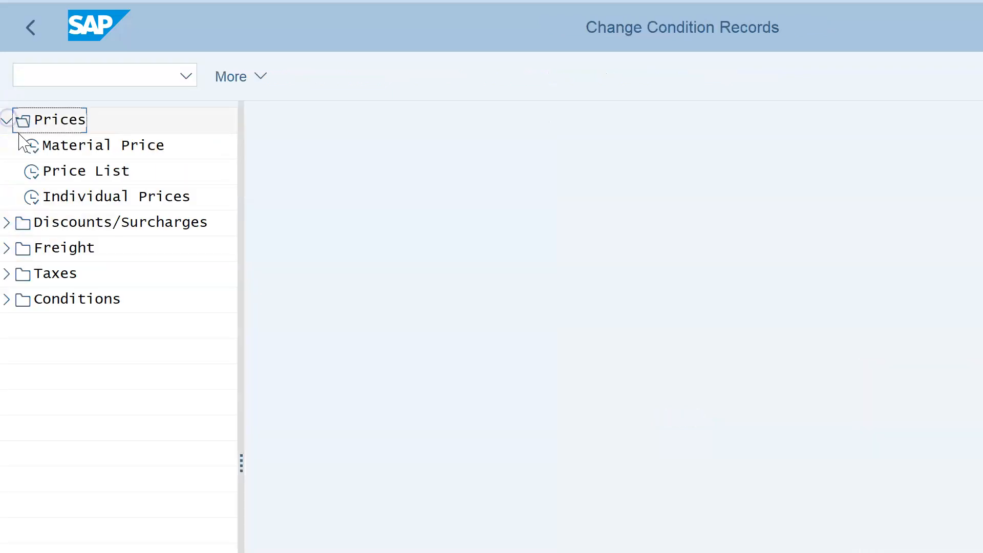
{"action": "left_click", "coordinate": [58, 154]}
Open the Material Price selection with Valid On date 2020-11-17.
{"action": "double_click", "coordinate": [45, 151]}
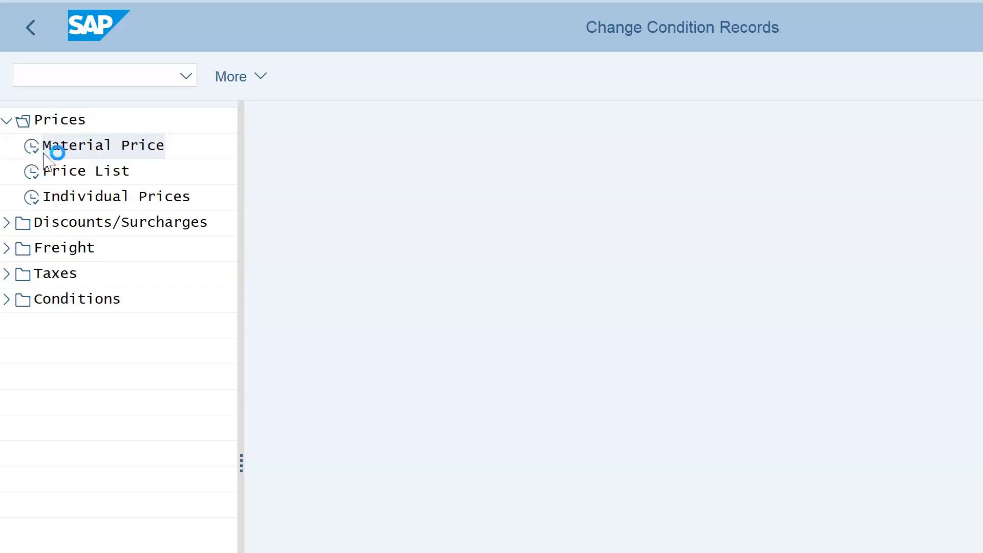
{"action": "left_click", "coordinate": [394, 330]}
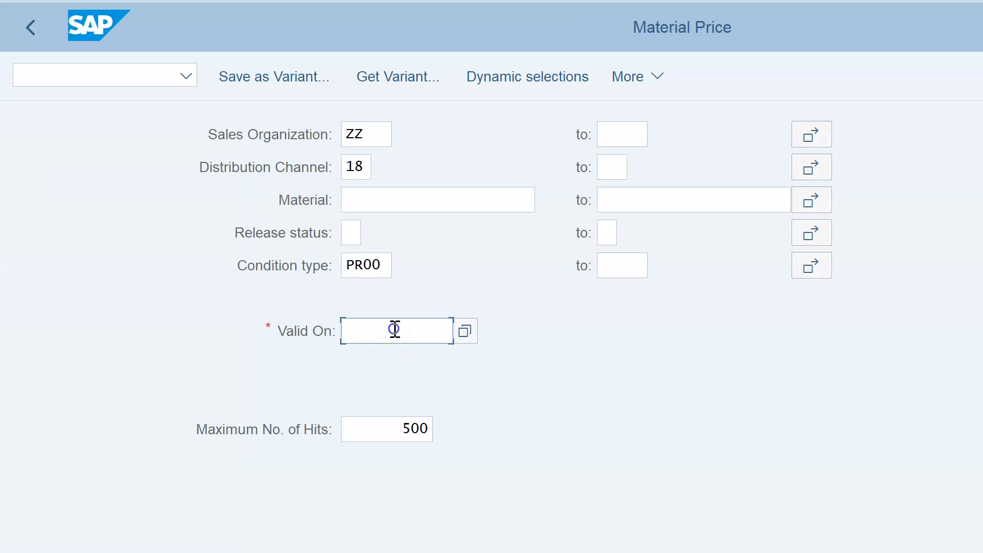
{"action": "left_click", "coordinate": [477, 339]}
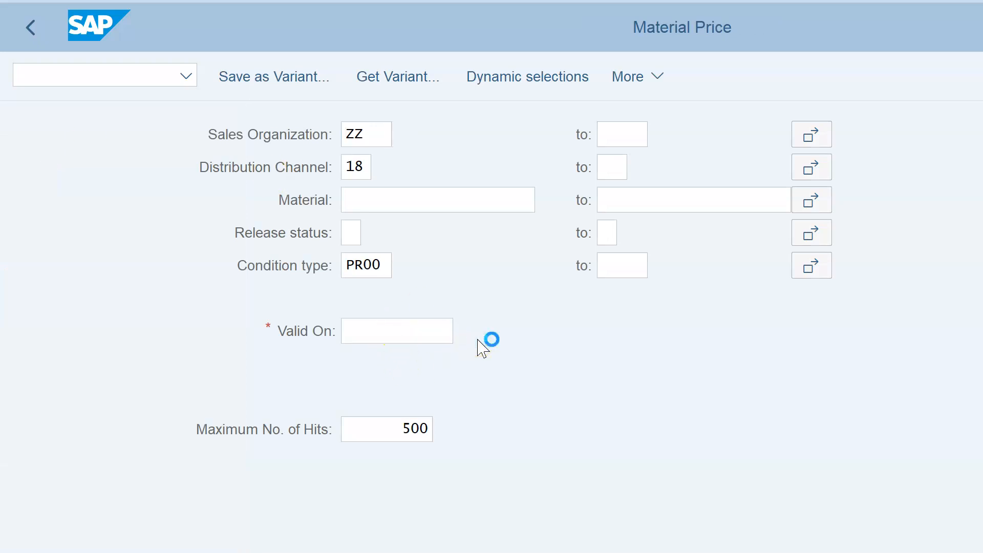
{"action": "left_click", "coordinate": [253, 529]}
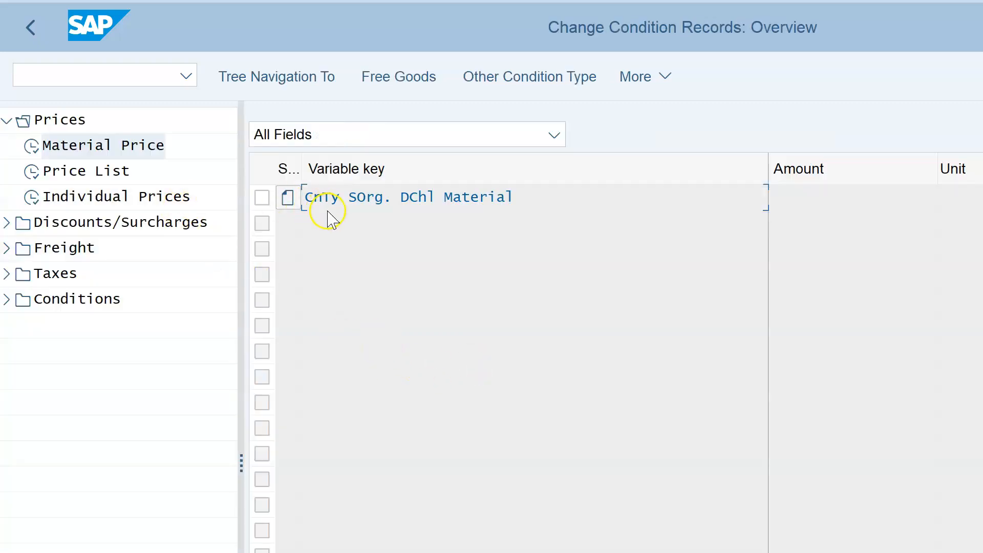
Review the material price fast entry for sales organization ZZ and distribution channel 18.
{"action": "left_click", "coordinate": [294, 201]}
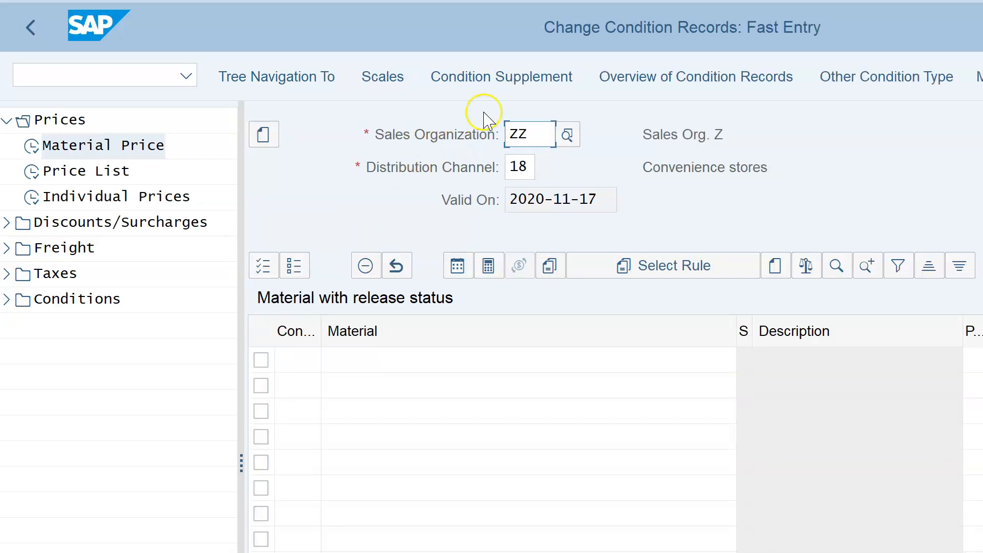
{"action": "left_click", "coordinate": [533, 136]}
{"action": "left_click", "coordinate": [67, 552]}
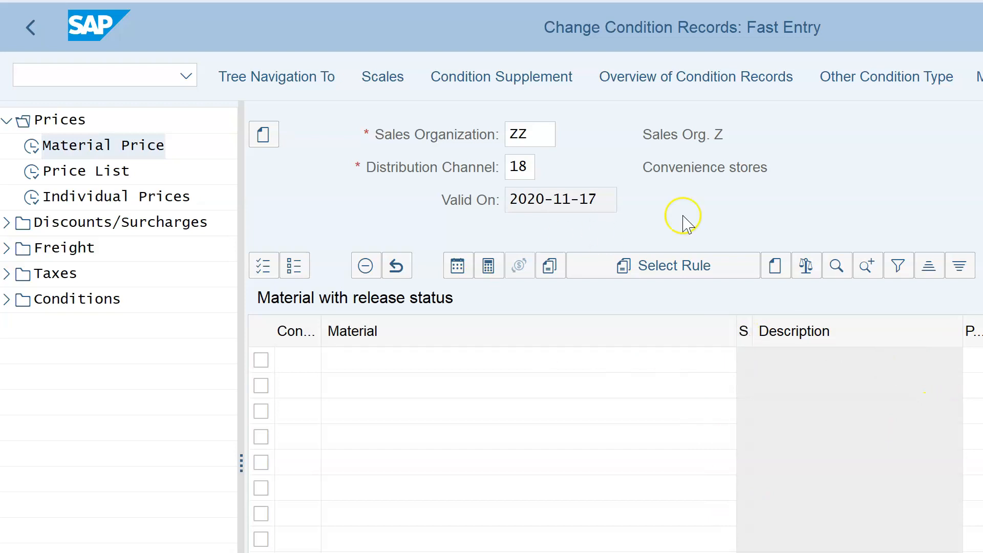
{"action": "left_click", "coordinate": [525, 166]}
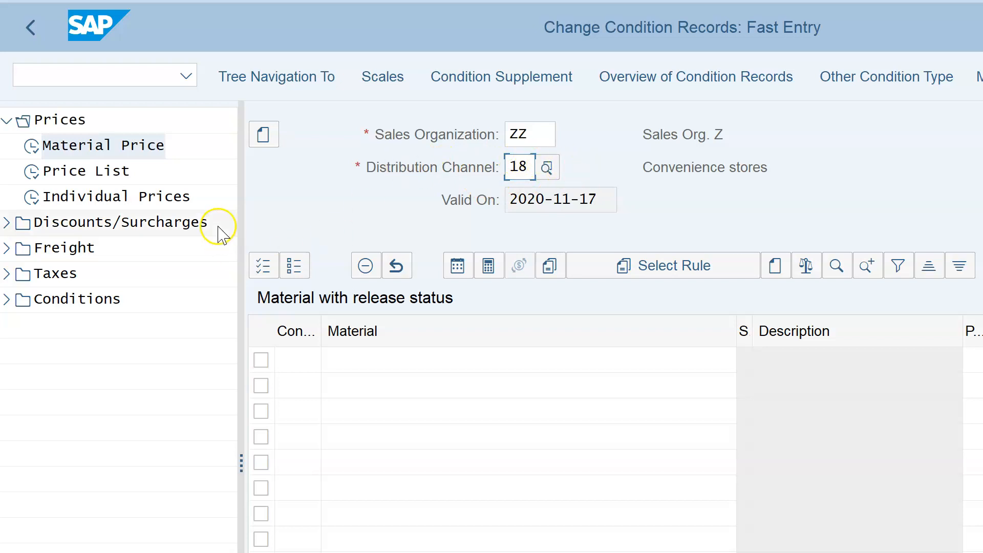
{"action": "double_click", "coordinate": [39, 176]}
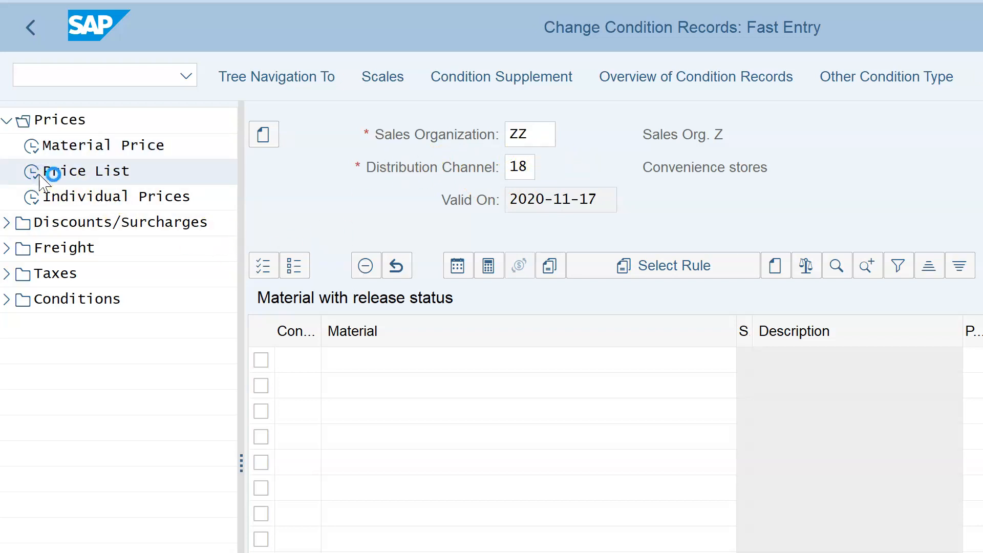
Set the Price List Valid On date to 2020-11-17 to list wholesale prices for ZZ-B01 to ZZ-B06.
{"action": "left_click", "coordinate": [374, 392]}
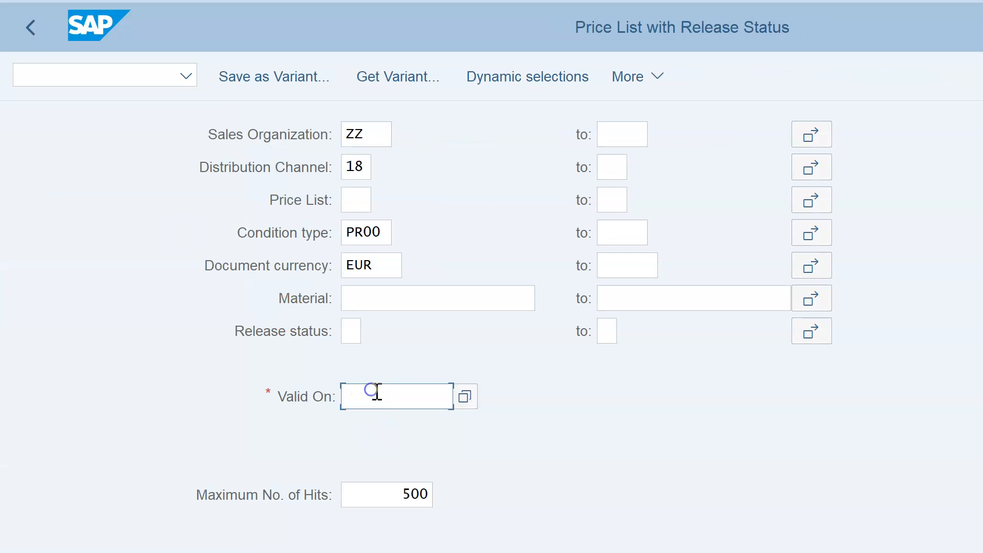
{"action": "left_click", "coordinate": [466, 409]}
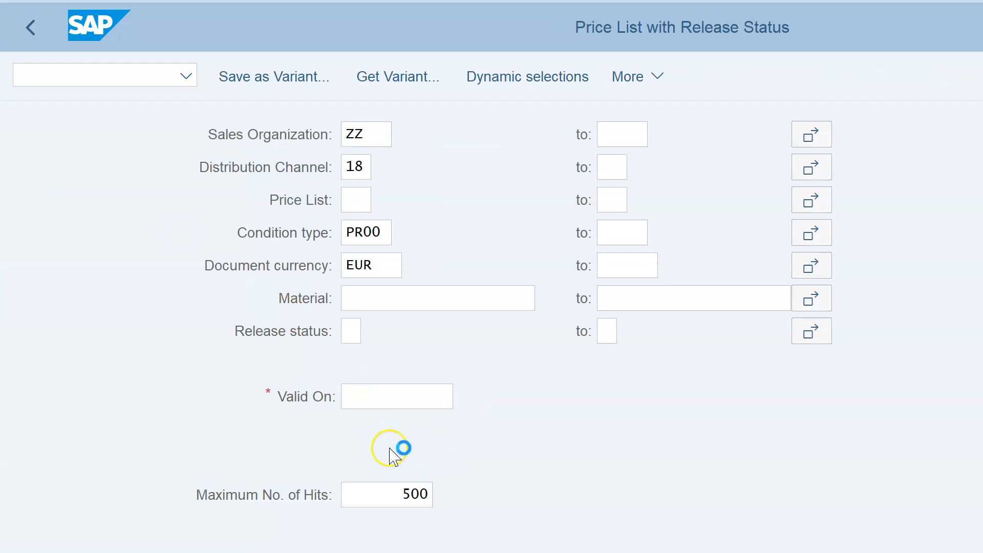
{"action": "double_click", "coordinate": [253, 529]}
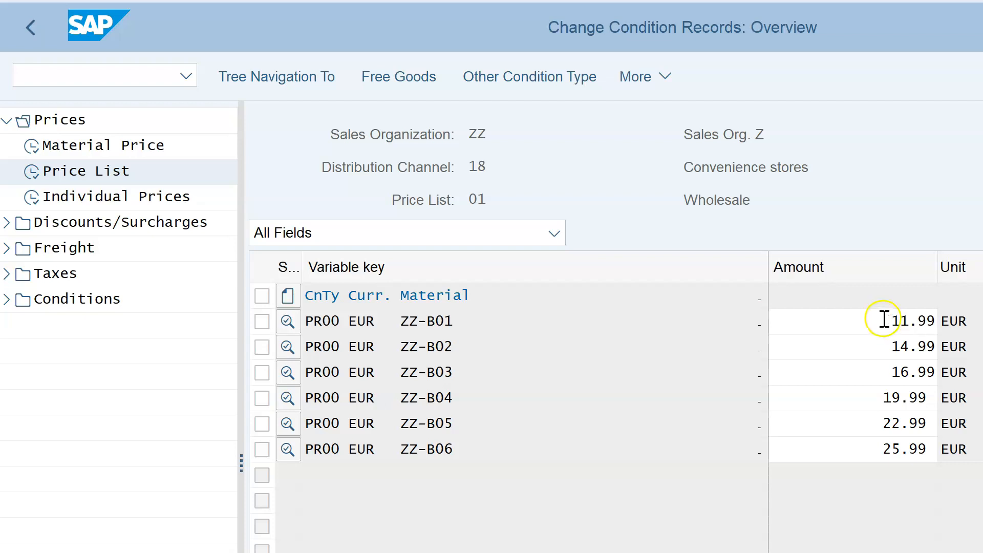
Try other values such as 15.99 for ZZ-B01's price, then restore 11.99 and confirm.
{"action": "left_click", "coordinate": [910, 321]}
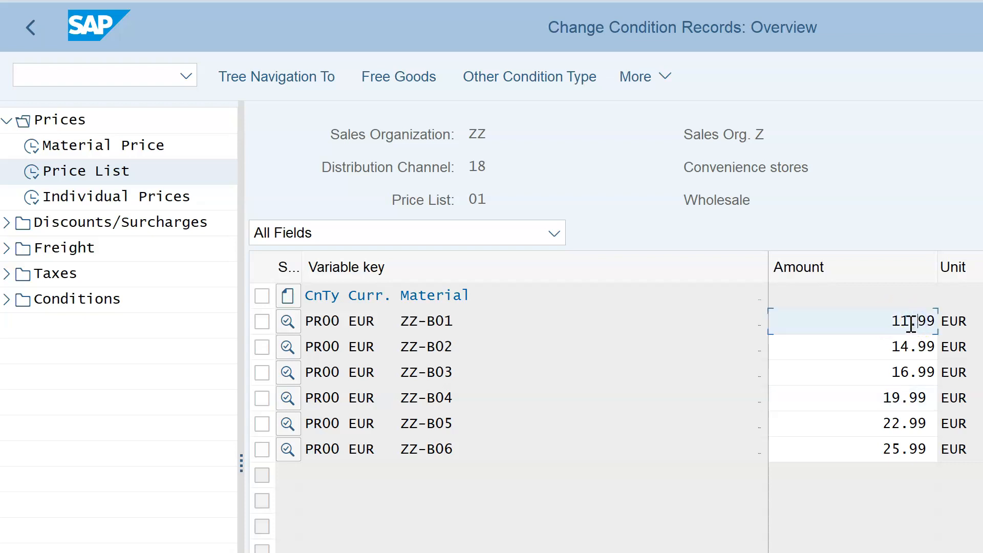
{"action": "key", "text": "BackSpace"}
{"action": "type", "text": "5"}
{"action": "left_click", "coordinate": [862, 346]}
{"action": "left_click", "coordinate": [910, 330]}
{"action": "key", "text": "BackSpace"}
{"action": "type", "text": "4."}
{"action": "left_click", "coordinate": [910, 322]}
{"action": "left_click", "coordinate": [910, 321]}
{"action": "key", "text": "BackSpace"}
{"action": "type", "text": "1."}
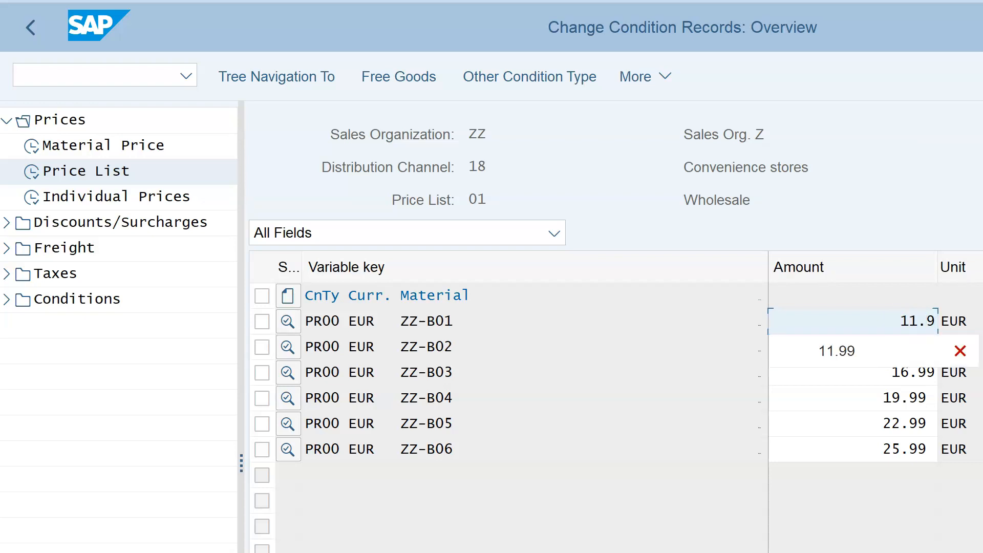
{"action": "left_click", "coordinate": [871, 350]}
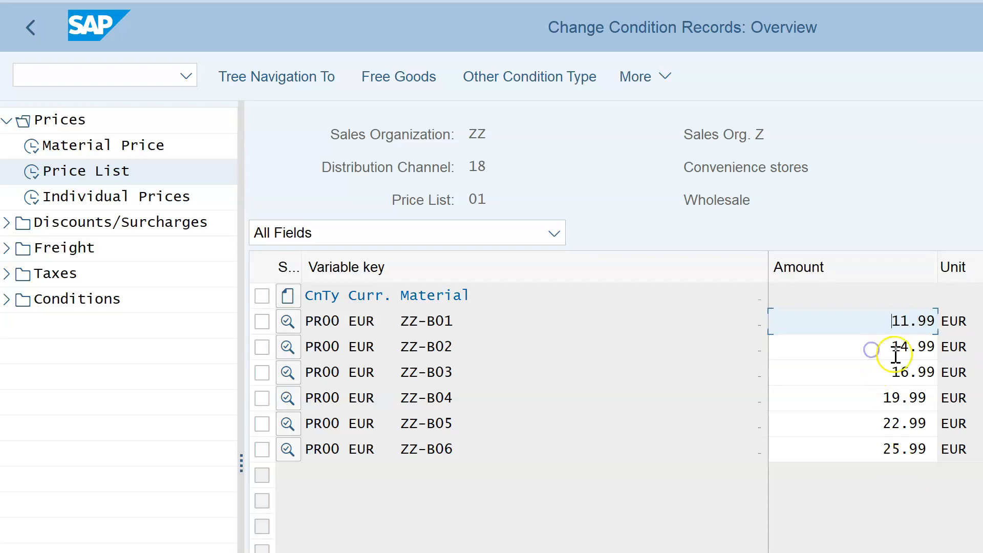
{"action": "left_click", "coordinate": [894, 352]}
{"action": "key", "text": "Return"}
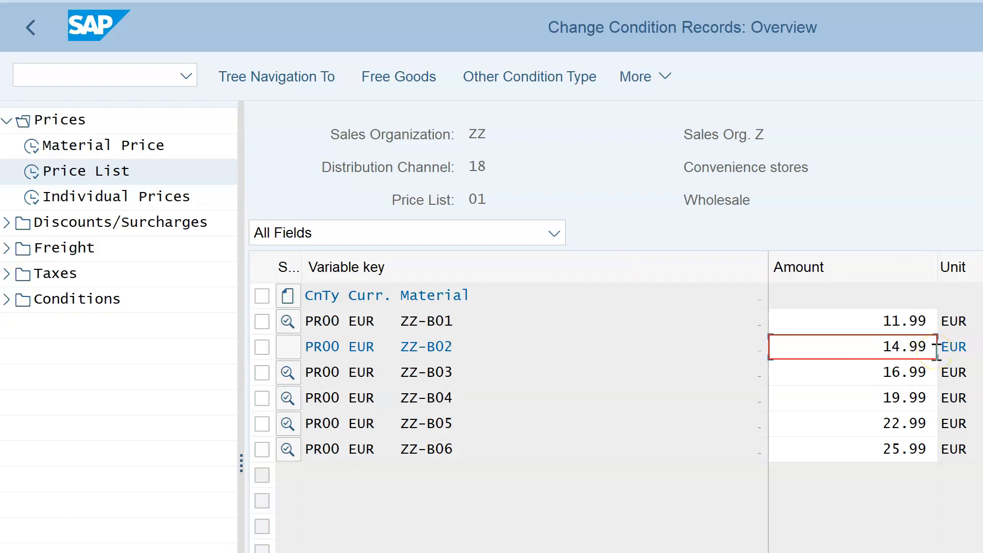
Change ZZ-B04's wholesale price to 20.99 EUR.
{"action": "left_click", "coordinate": [916, 353]}
{"action": "left_click", "coordinate": [899, 372]}
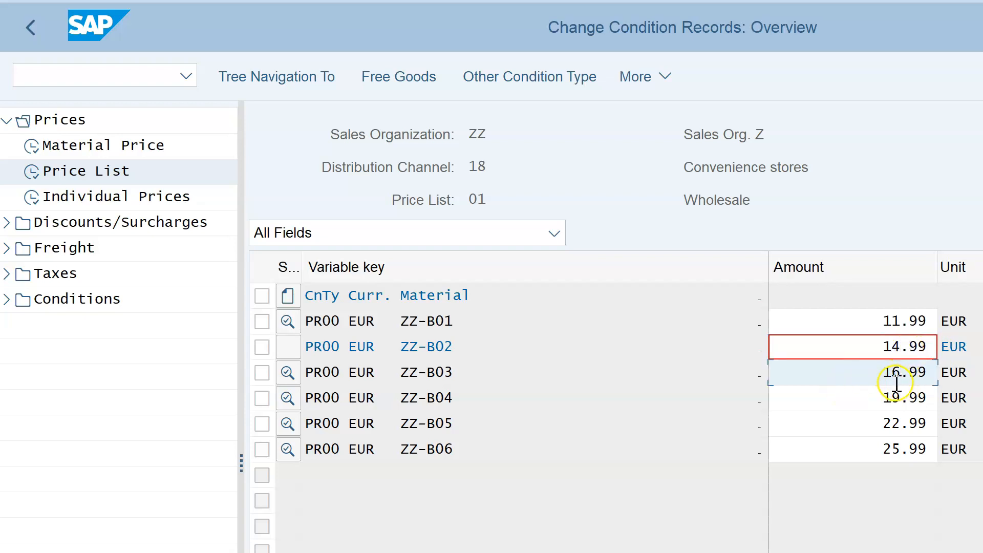
{"action": "left_click", "coordinate": [897, 398]}
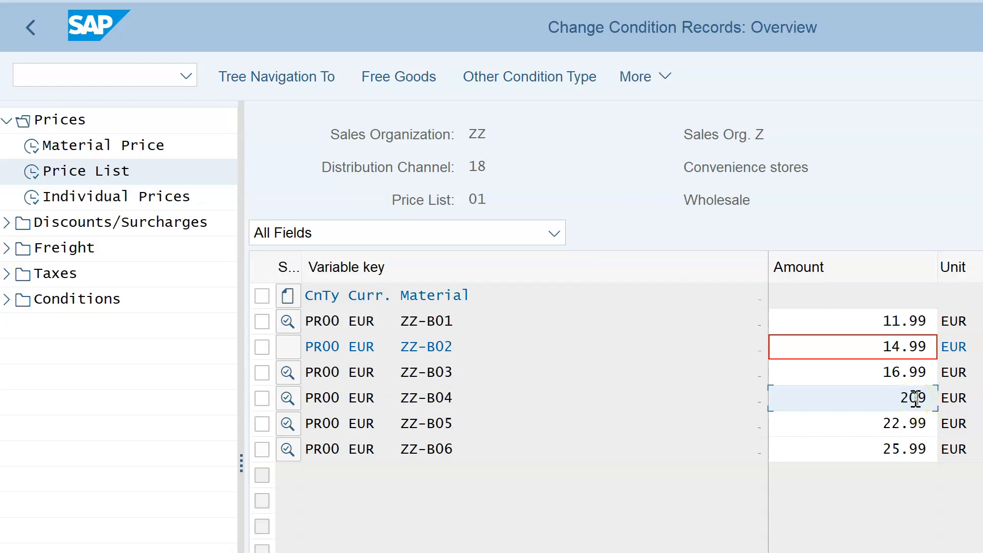
{"action": "type", "text": "00"}
{"action": "key", "text": "BackSpace"}
{"action": "key", "text": "BackSpace"}
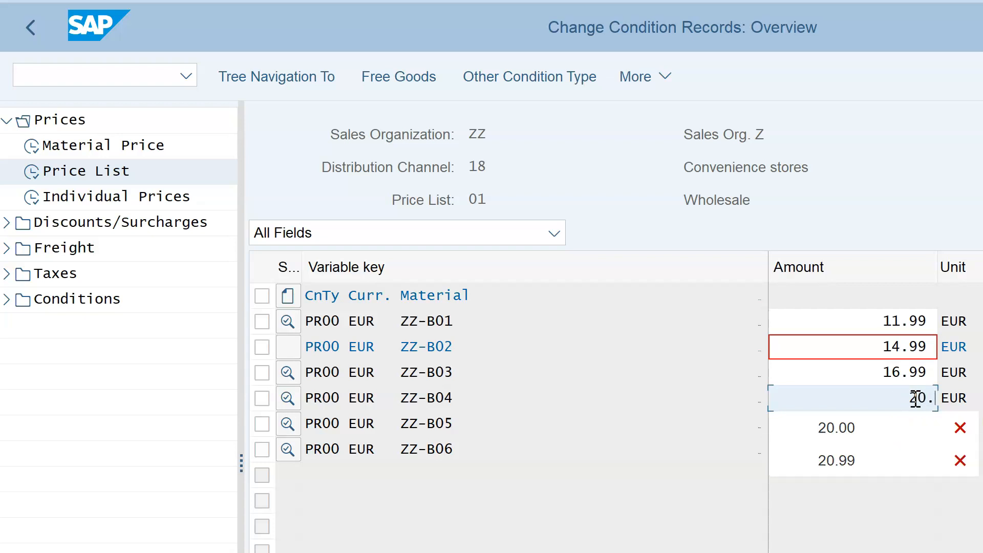
{"action": "type", "text": "99"}
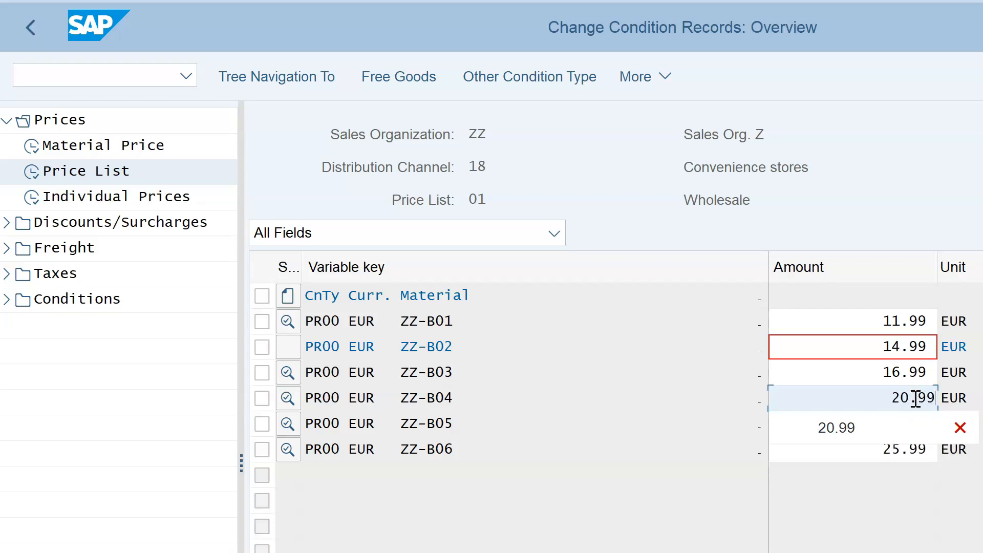
{"action": "left_click", "coordinate": [879, 428]}
Change ZZ-B05's wholesale price to 22.00 EUR.
{"action": "left_click", "coordinate": [898, 418]}
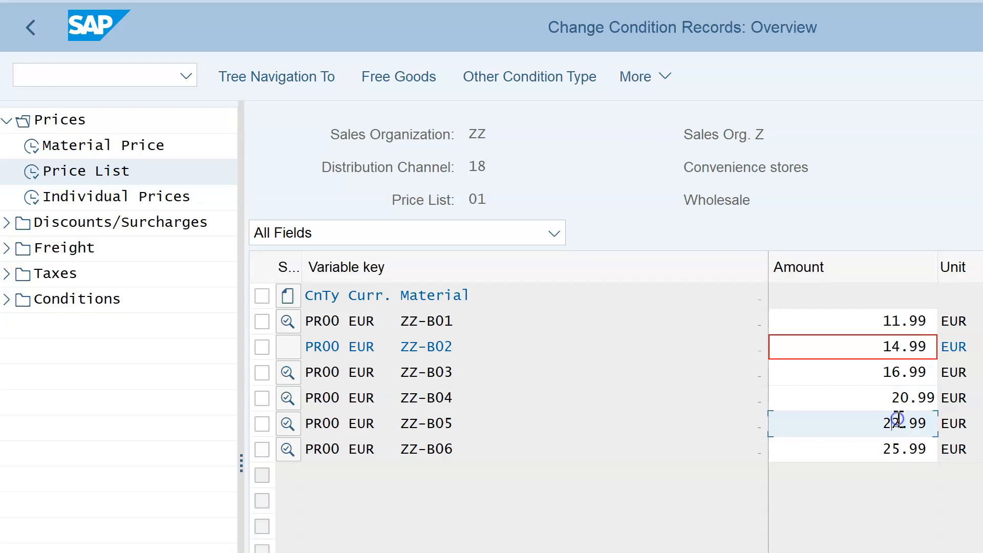
{"action": "left_click", "coordinate": [901, 426]}
{"action": "type", "text": "9"}
{"action": "left_click", "coordinate": [914, 424]}
{"action": "type", "text": "2.0"}
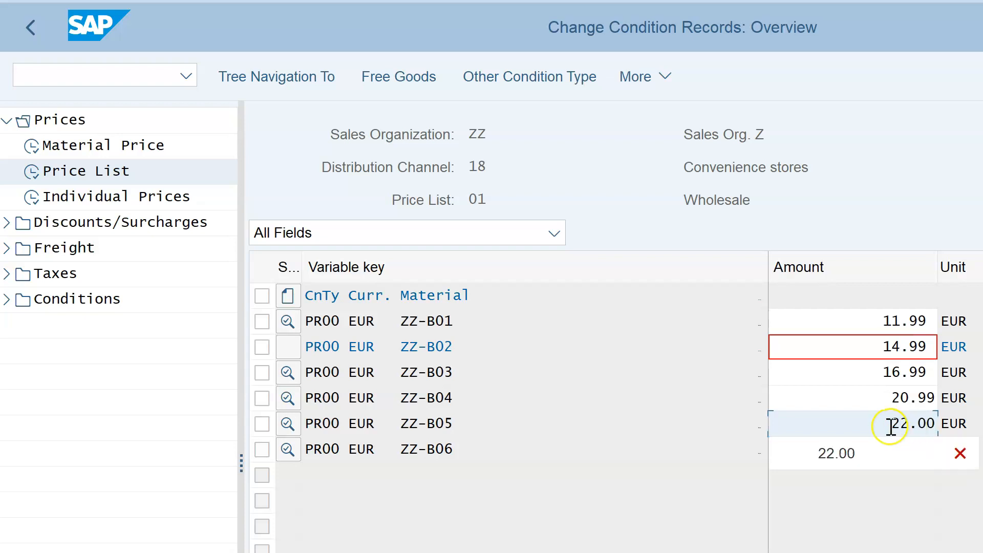
{"action": "left_click", "coordinate": [873, 448]}
Lower ZZ-B06's wholesale price from 25.99 to 24.99 EUR.
{"action": "left_click", "coordinate": [896, 449]}
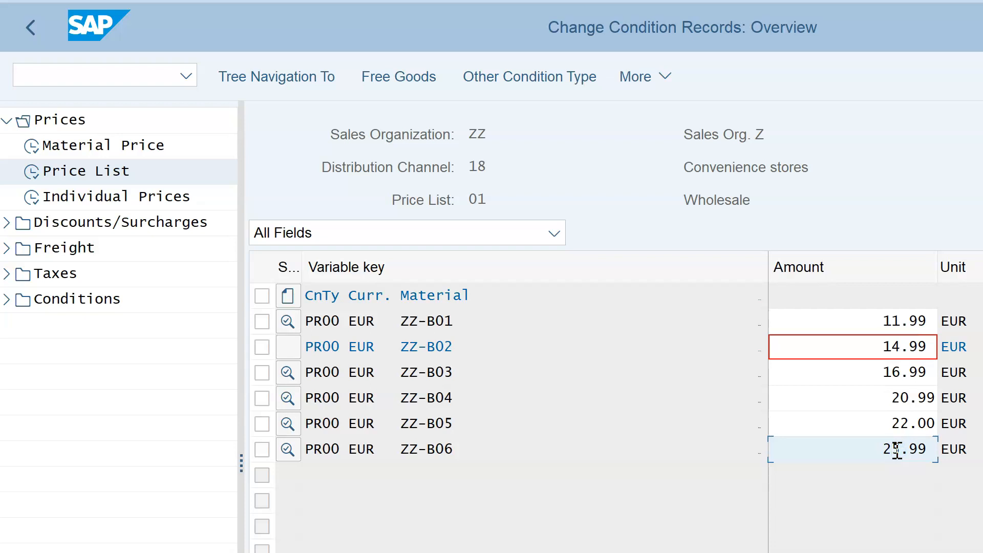
{"action": "left_click", "coordinate": [907, 456]}
{"action": "type", "text": "0"}
{"action": "left_click", "coordinate": [907, 456]}
{"action": "key", "text": "BackSpace"}
{"action": "type", "text": "9"}
{"action": "left_click", "coordinate": [851, 481]}
{"action": "left_click", "coordinate": [48, 204]}
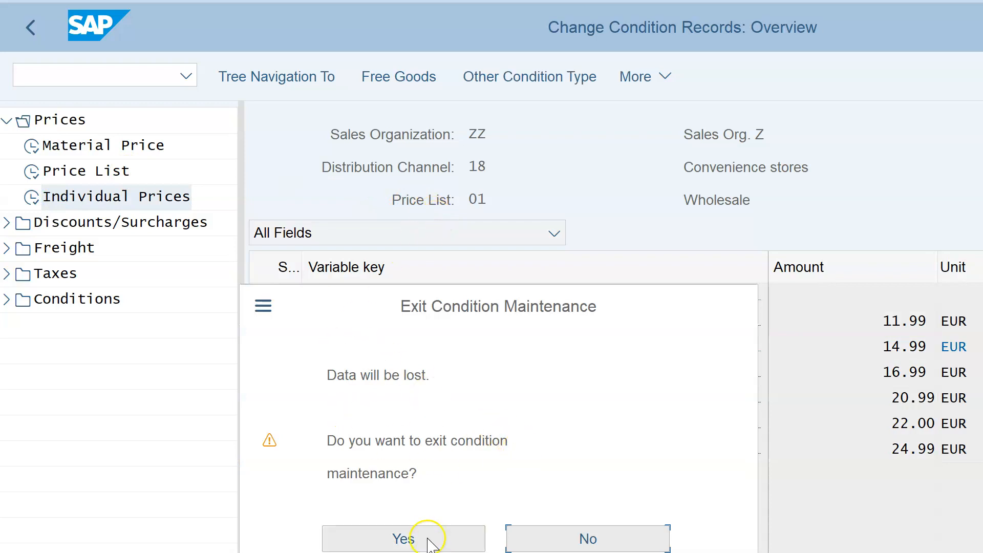
Exit price maintenance without saving and return to the Change Condition Records start screen.
{"action": "left_click", "coordinate": [433, 538]}
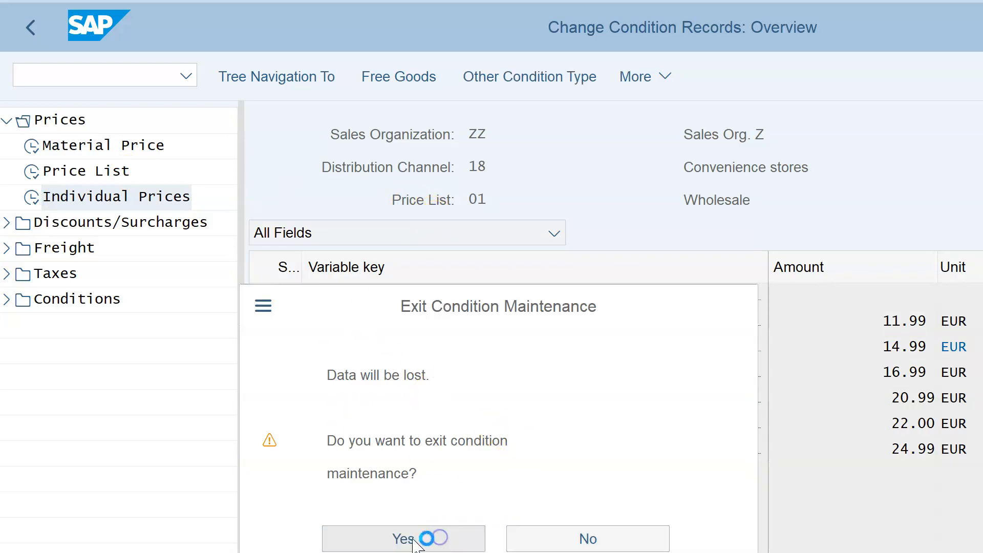
{"action": "left_click", "coordinate": [808, 551]}
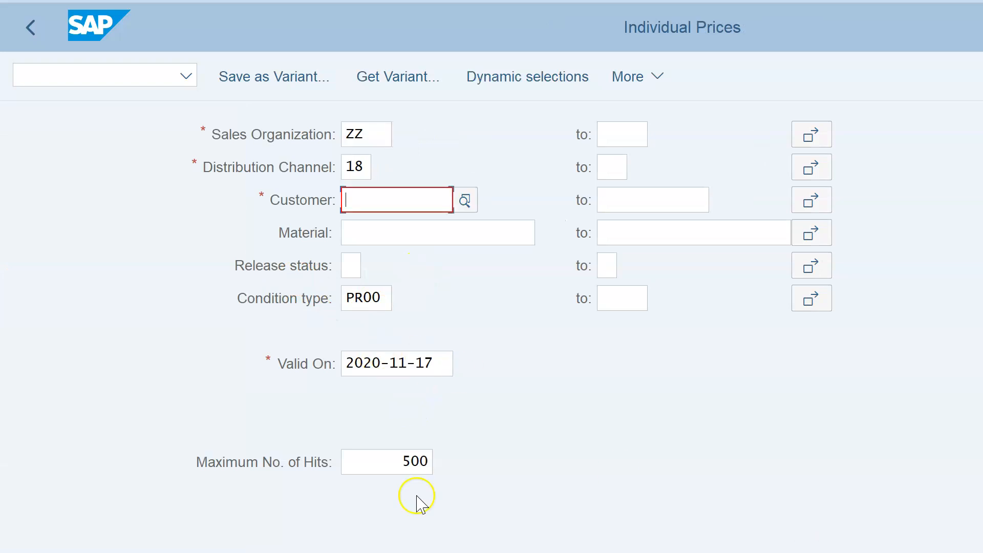
{"action": "left_click", "coordinate": [30, 28]}
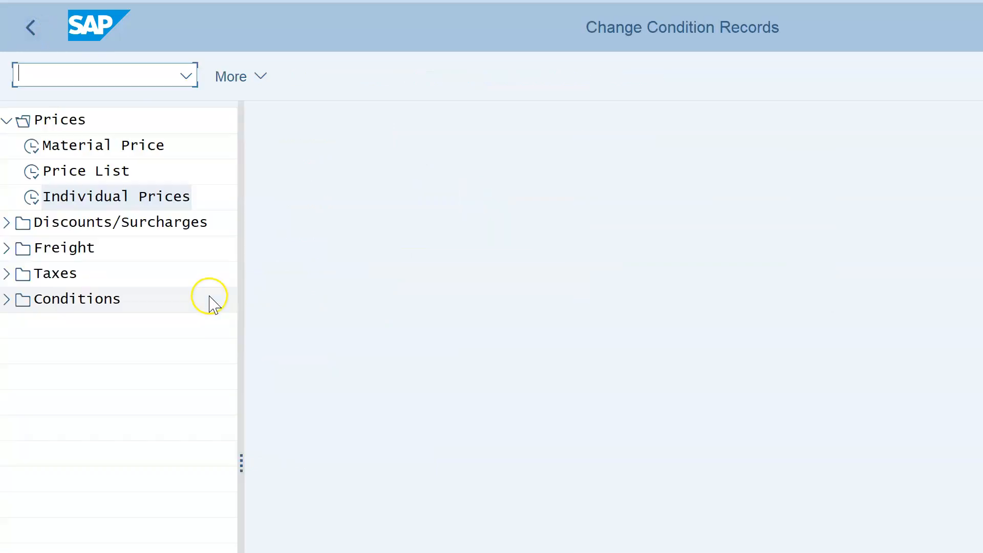
Browse the Discounts/Surcharges, Freight, Taxes and Conditions categories, collapse them all, and exit to the user menu.
{"action": "left_click", "coordinate": [7, 121]}
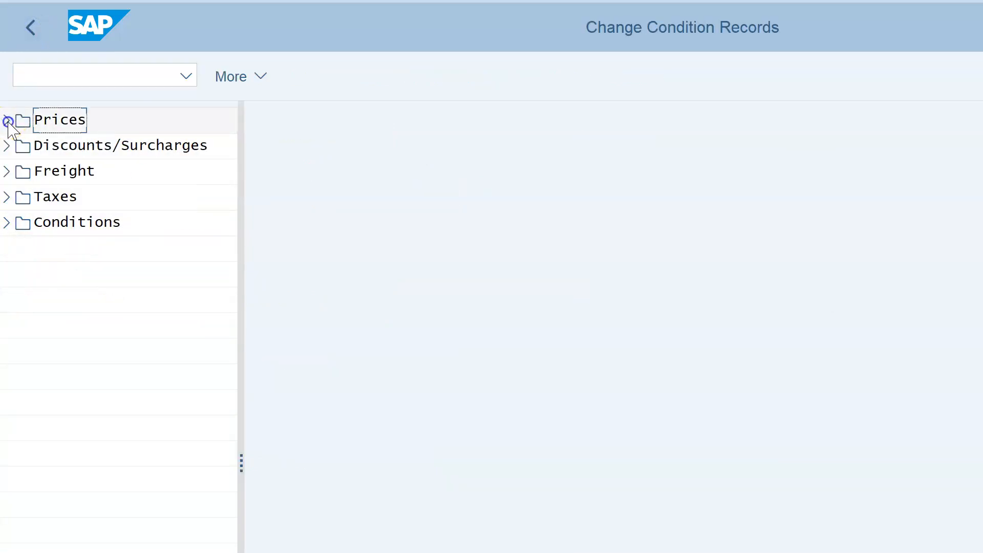
{"action": "left_click", "coordinate": [7, 145]}
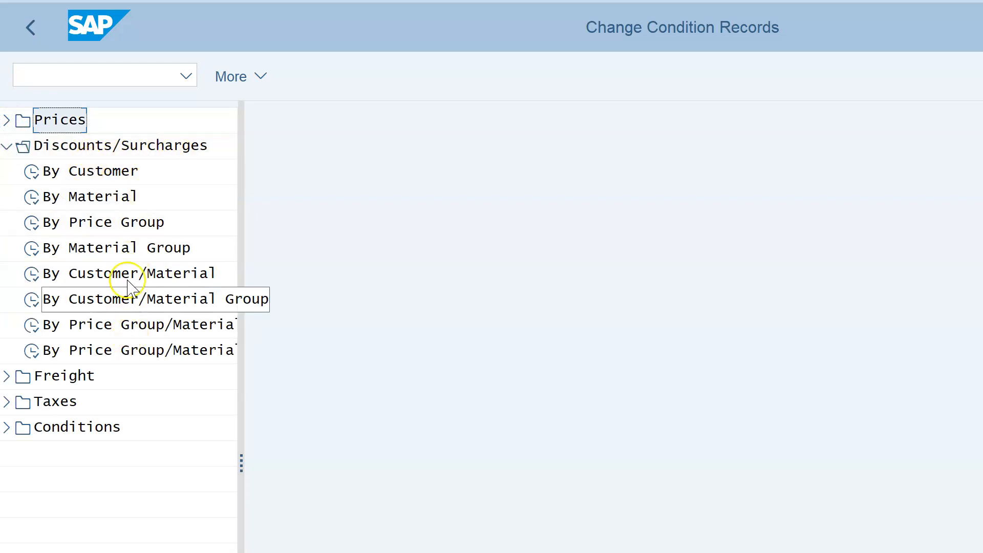
{"action": "left_click", "coordinate": [7, 376]}
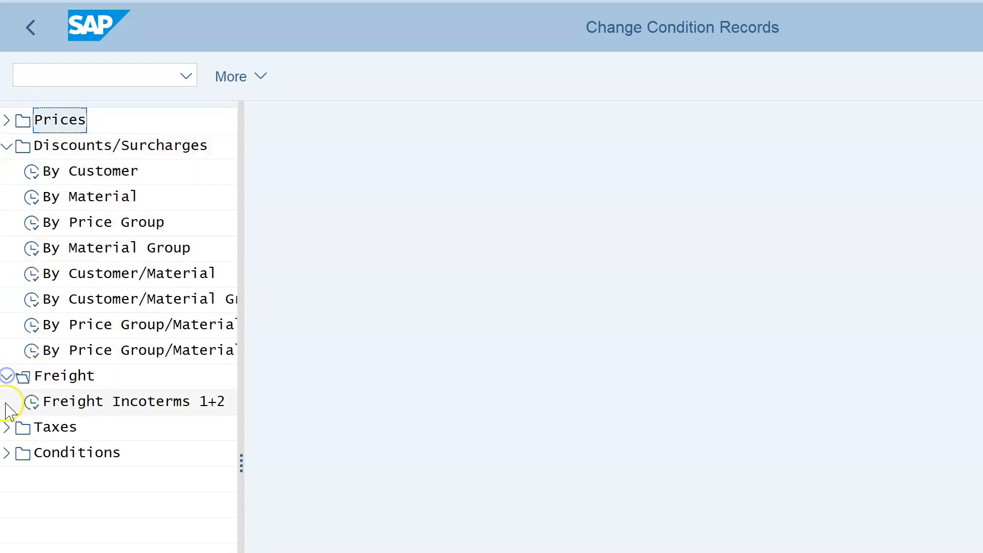
{"action": "left_click", "coordinate": [7, 427]}
{"action": "left_click", "coordinate": [7, 530]}
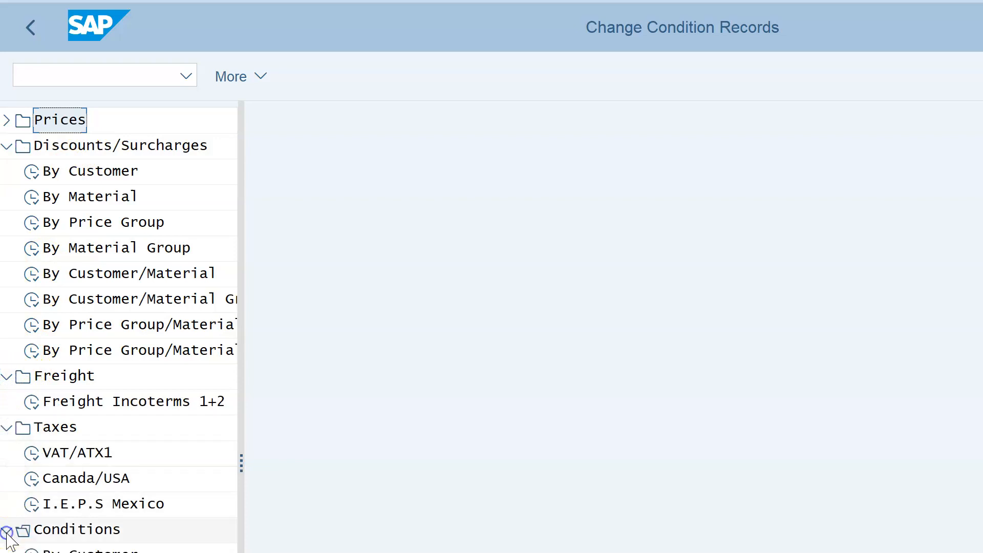
{"action": "left_click", "coordinate": [8, 375]}
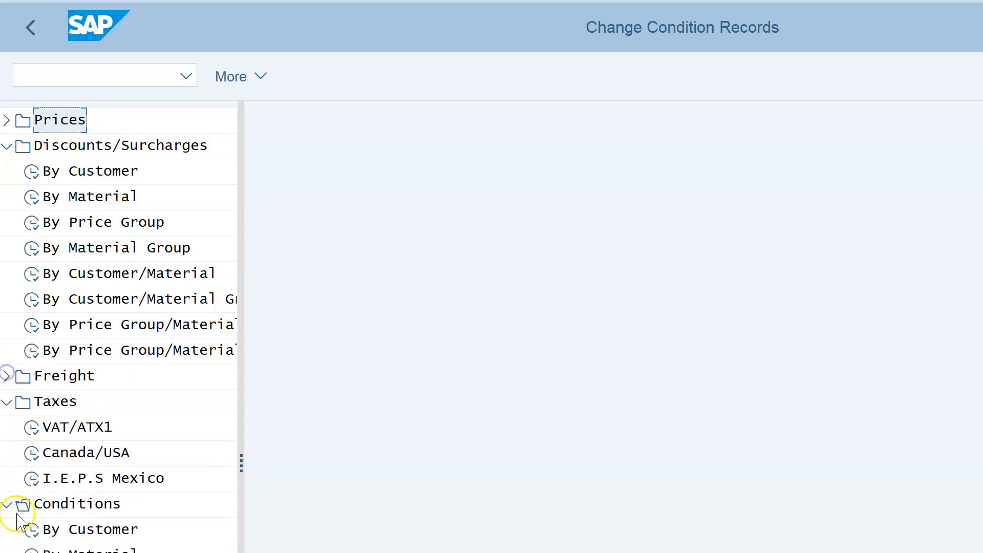
{"action": "left_click", "coordinate": [6, 401]}
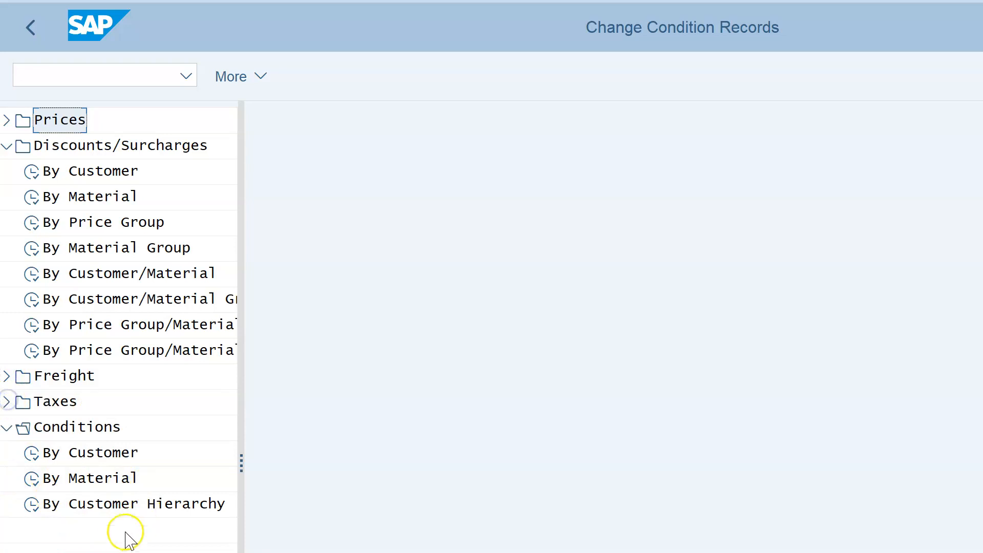
{"action": "left_click", "coordinate": [6, 146]}
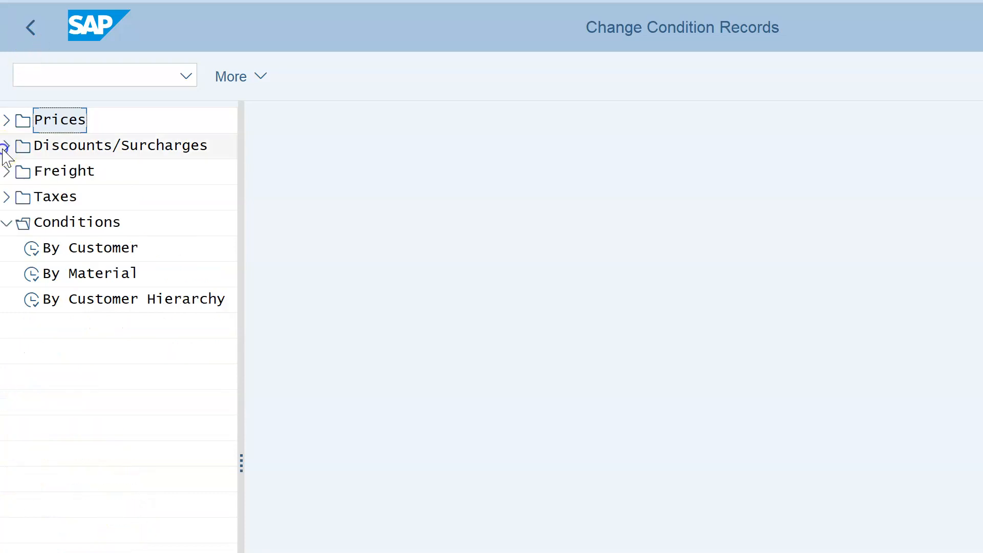
{"action": "left_click", "coordinate": [6, 222]}
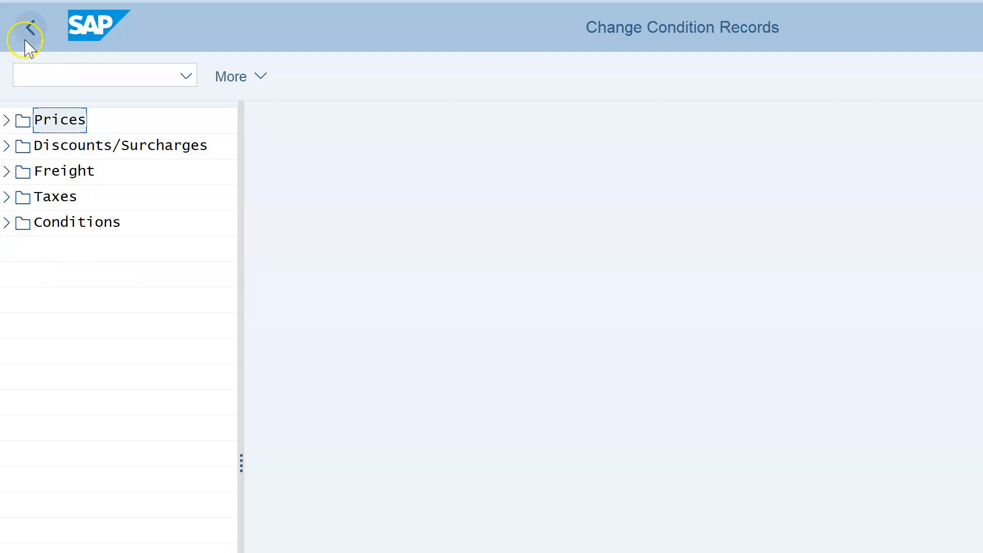
{"action": "left_click", "coordinate": [31, 45]}
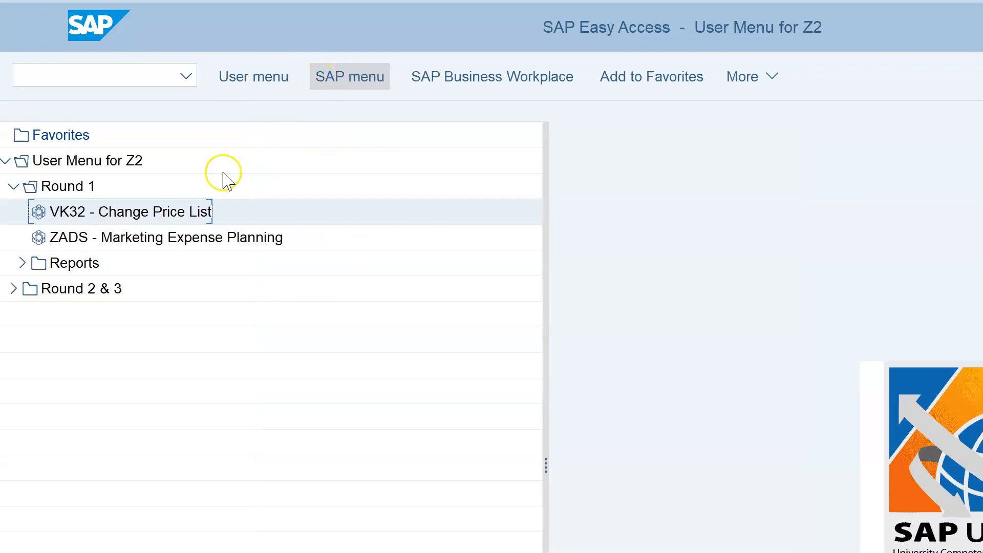
{"action": "left_click", "coordinate": [83, 238]}
{"action": "left_click", "coordinate": [83, 241]}
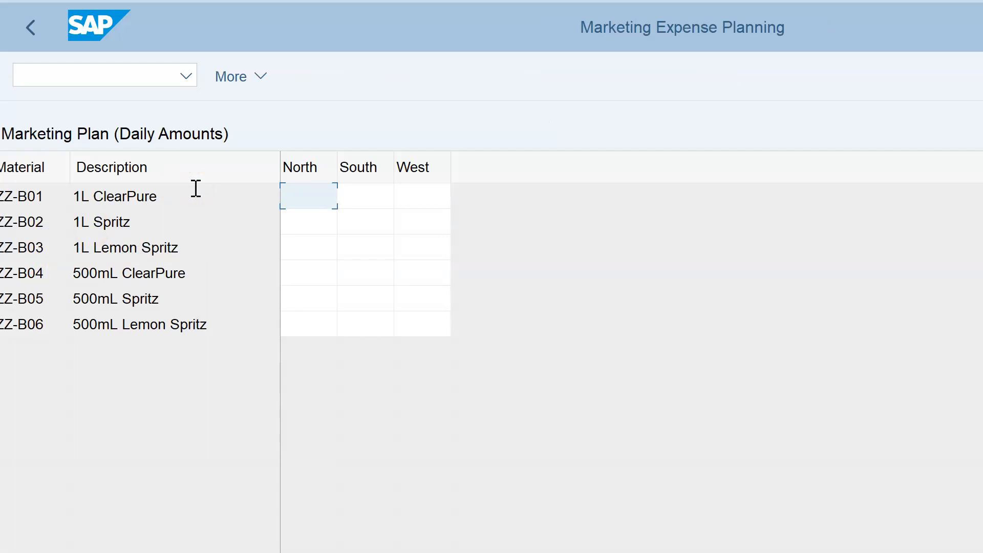
{"action": "type", "text": "1"}
{"action": "left_click", "coordinate": [356, 202]}
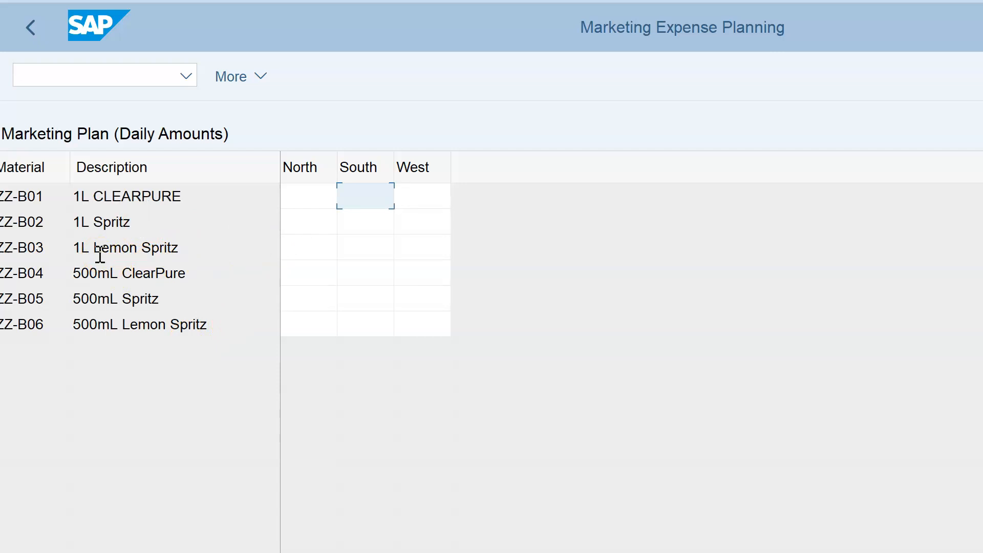
{"action": "left_click", "coordinate": [303, 272]}
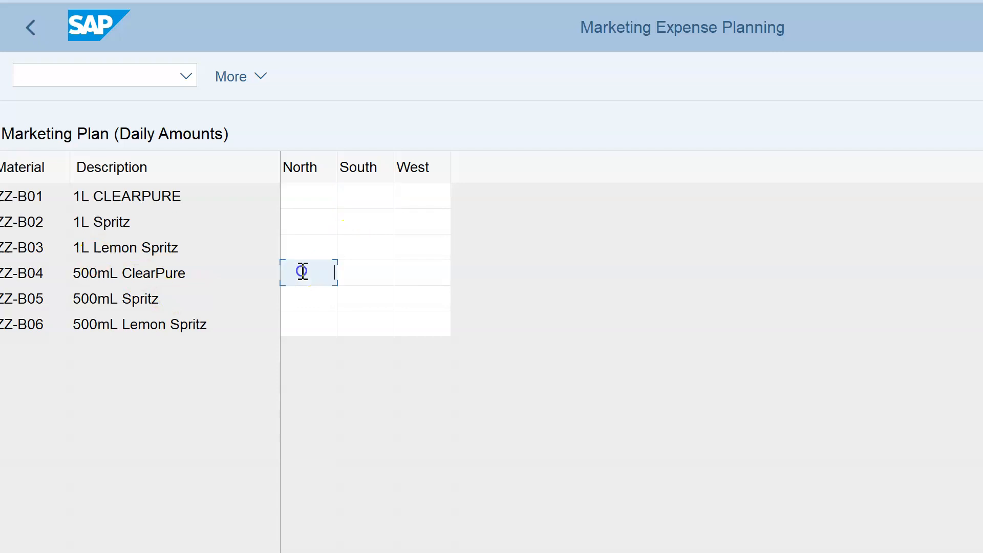
{"action": "left_click", "coordinate": [32, 37]}
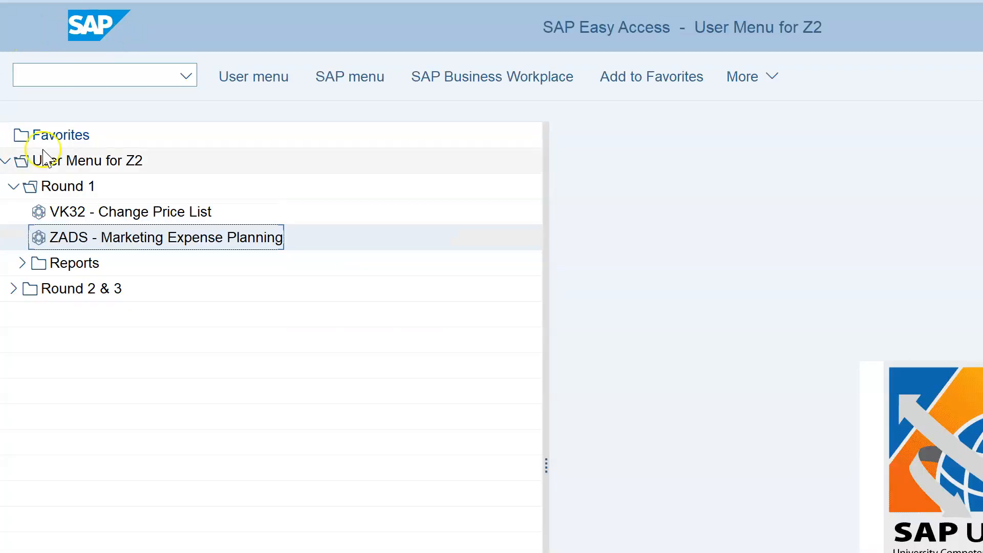
Glance at Round 2 & 3, then open Round 1's Reports listing ZMB52, ZMARKET, ZVC2, ZVA05 and F.01.
{"action": "left_click", "coordinate": [12, 186]}
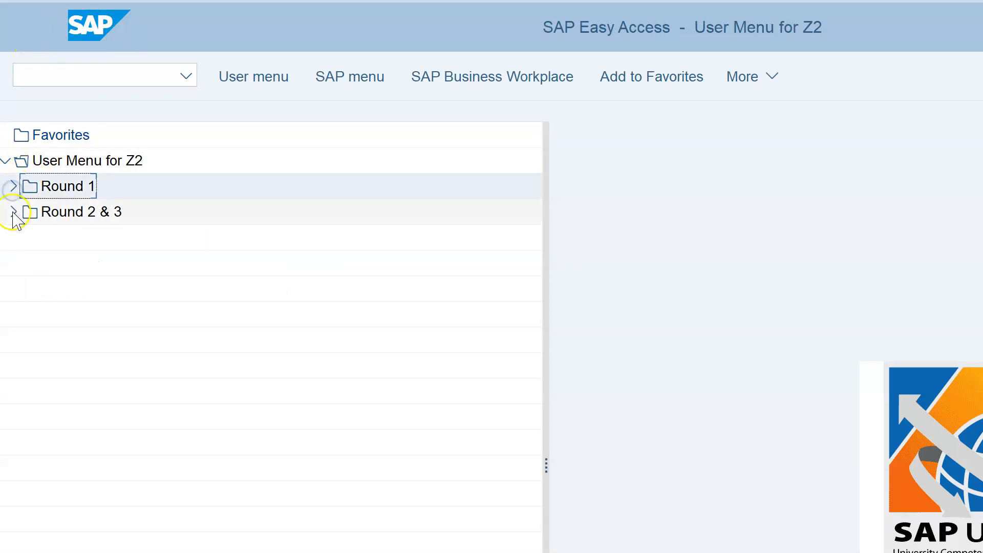
{"action": "left_click", "coordinate": [13, 211]}
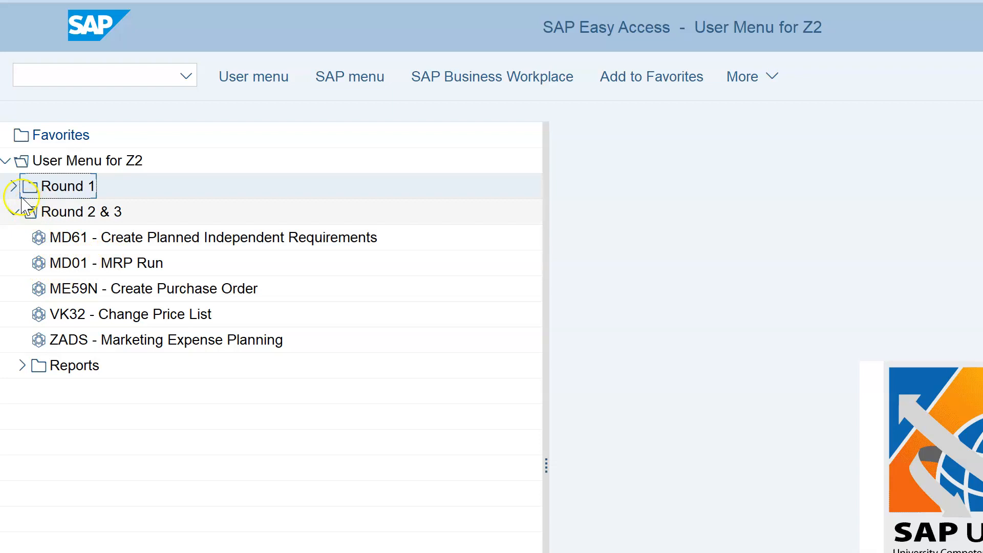
{"action": "left_click", "coordinate": [15, 212]}
{"action": "left_click", "coordinate": [14, 187]}
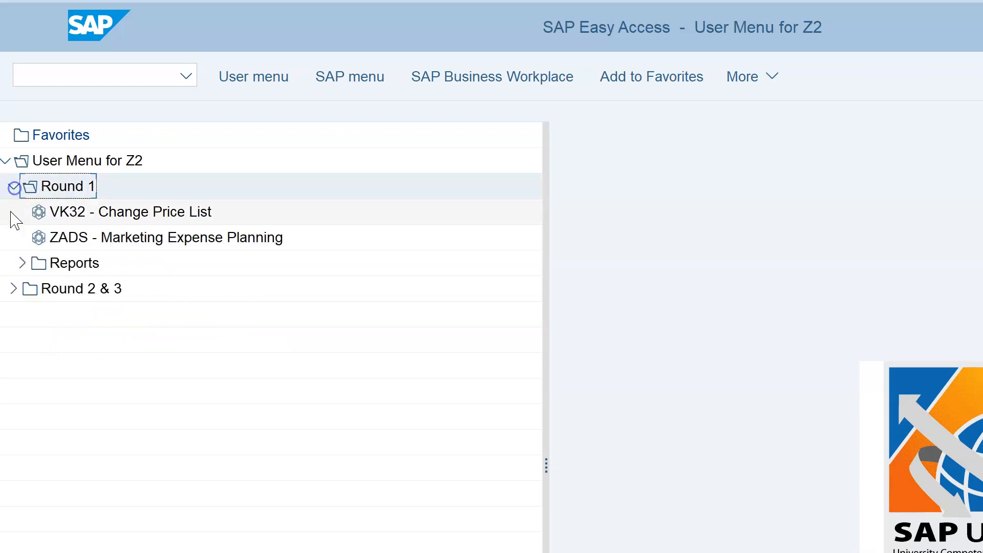
{"action": "left_click", "coordinate": [20, 263]}
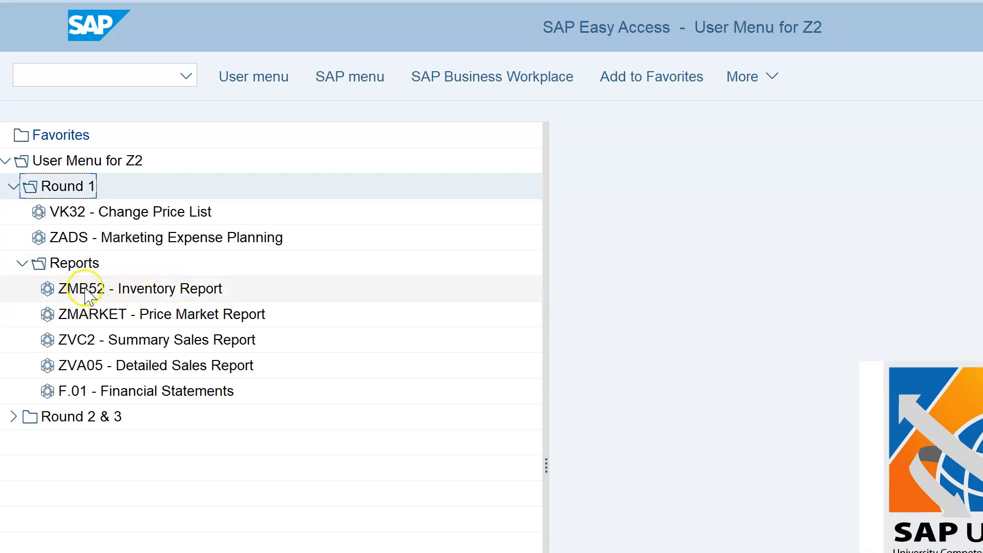
{"action": "double_click", "coordinate": [135, 290]}
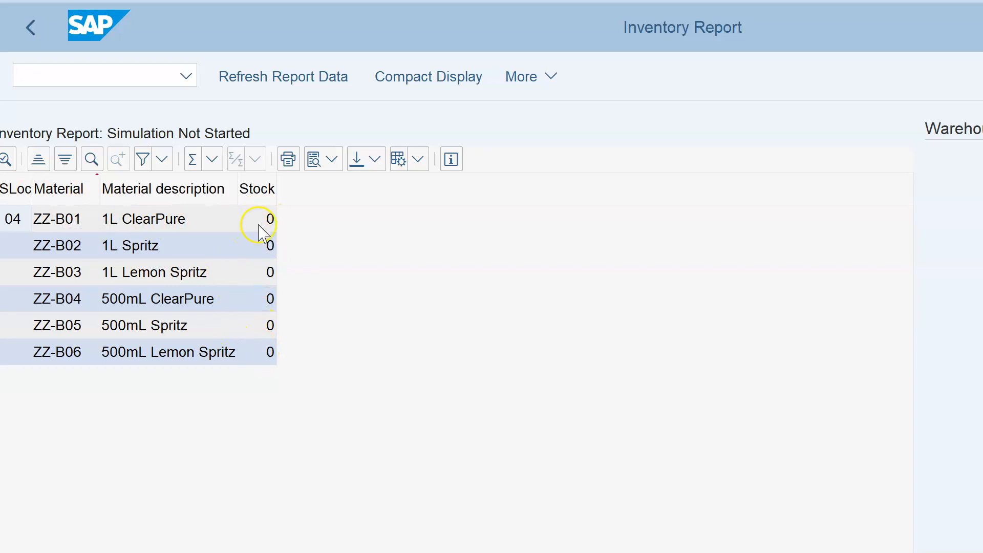
{"action": "left_click", "coordinate": [35, 28]}
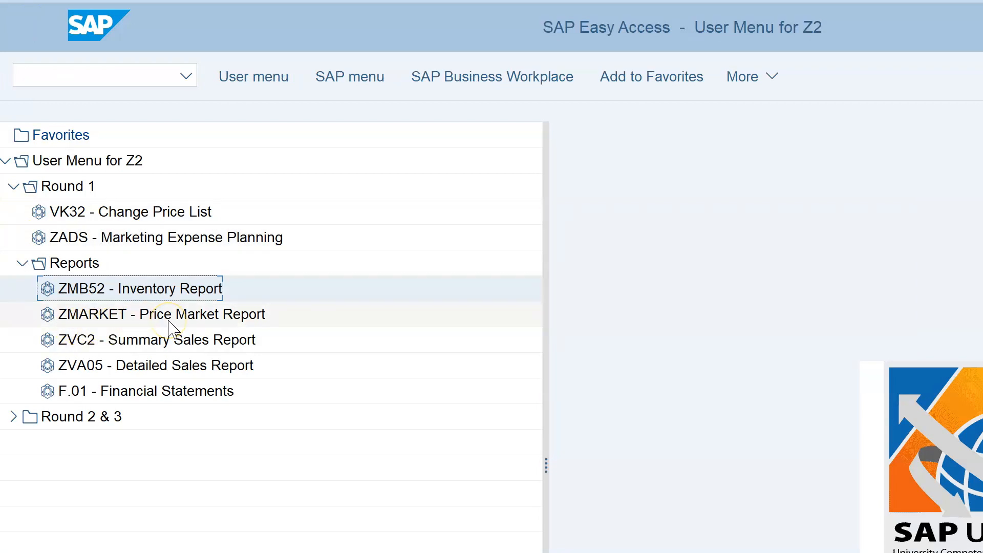
{"action": "left_click", "coordinate": [225, 320]}
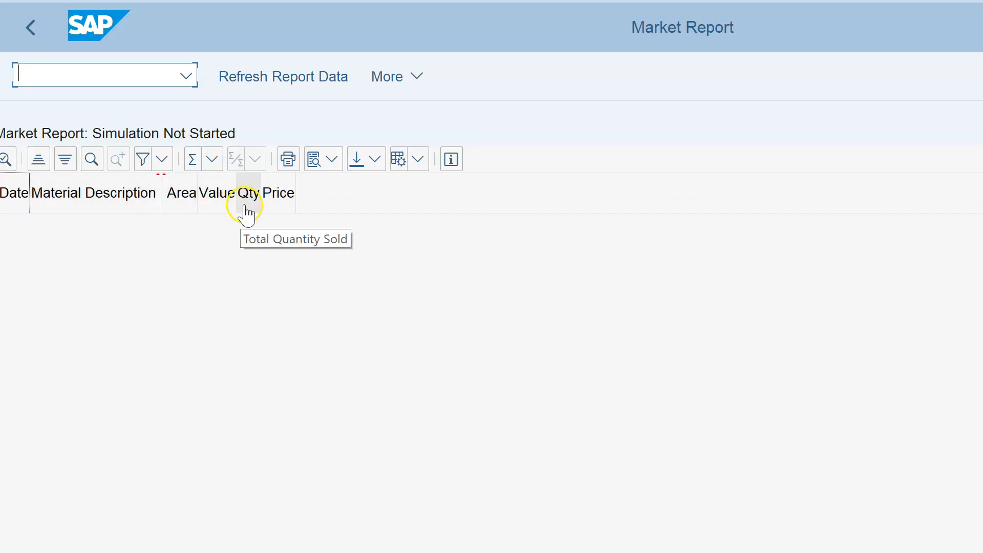
{"action": "left_click", "coordinate": [27, 28]}
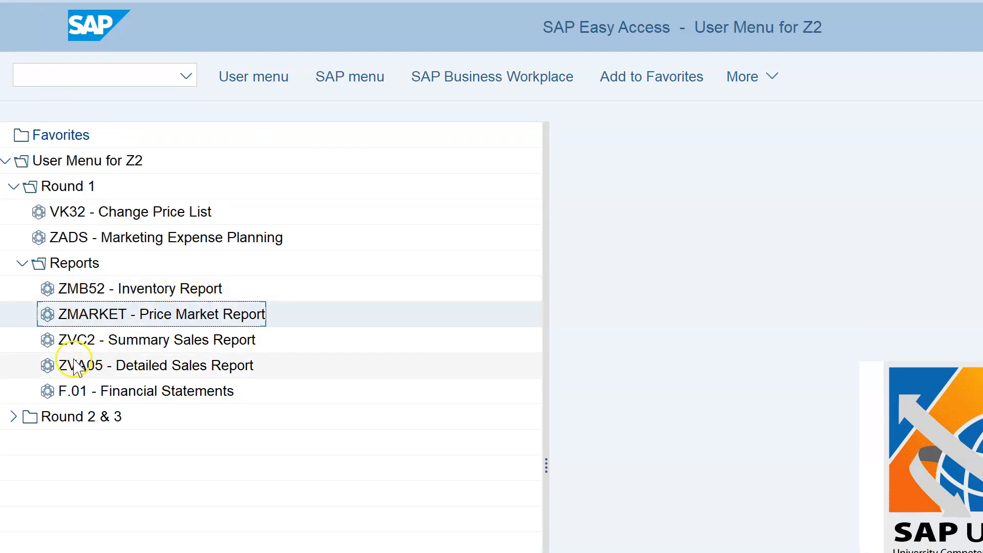
{"action": "left_click", "coordinate": [90, 350]}
{"action": "double_click", "coordinate": [118, 347]}
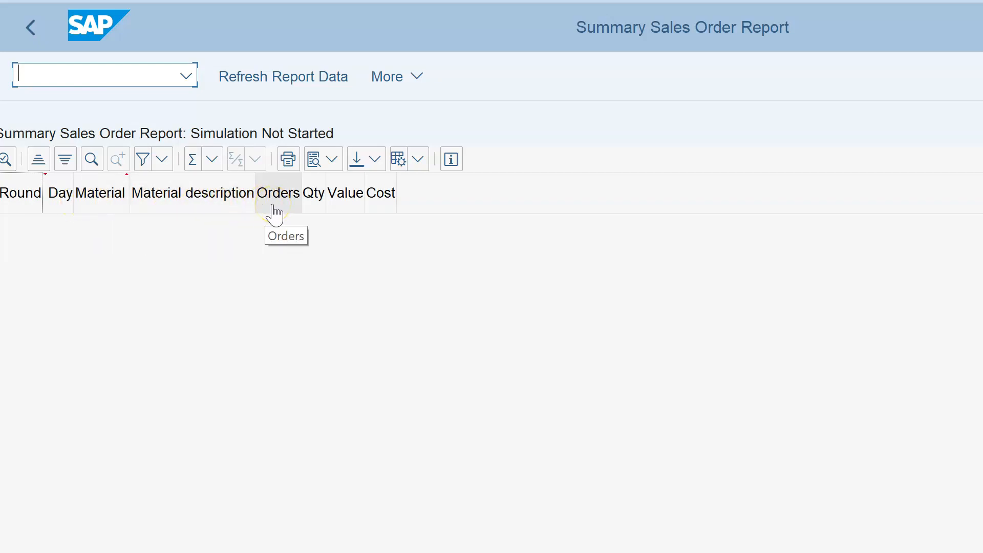
{"action": "left_click", "coordinate": [38, 45]}
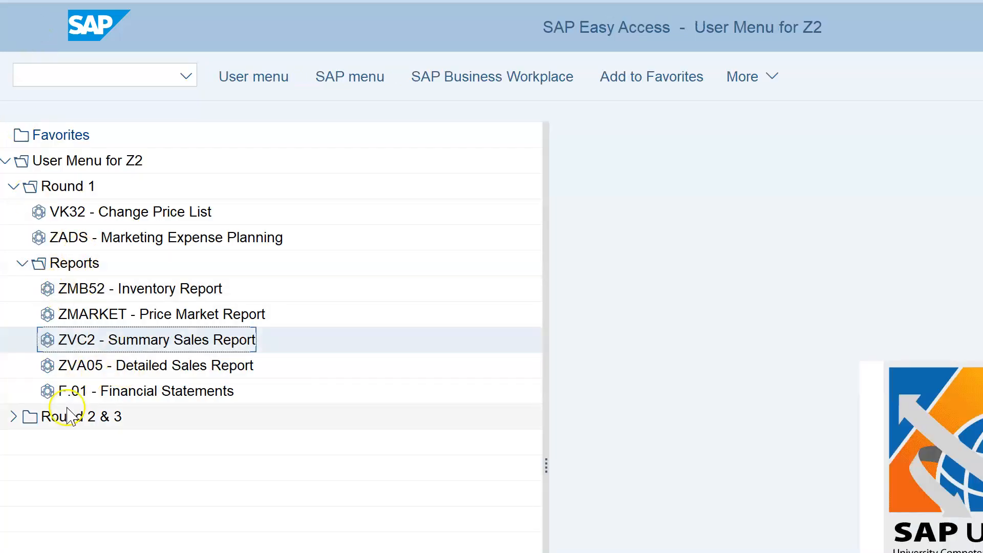
{"action": "left_click", "coordinate": [132, 366]}
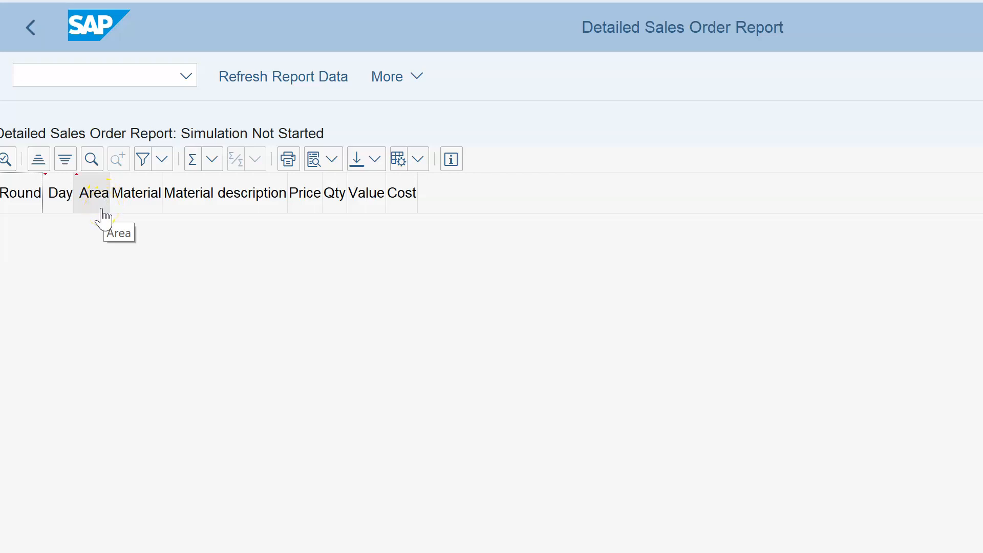
{"action": "left_click", "coordinate": [28, 28]}
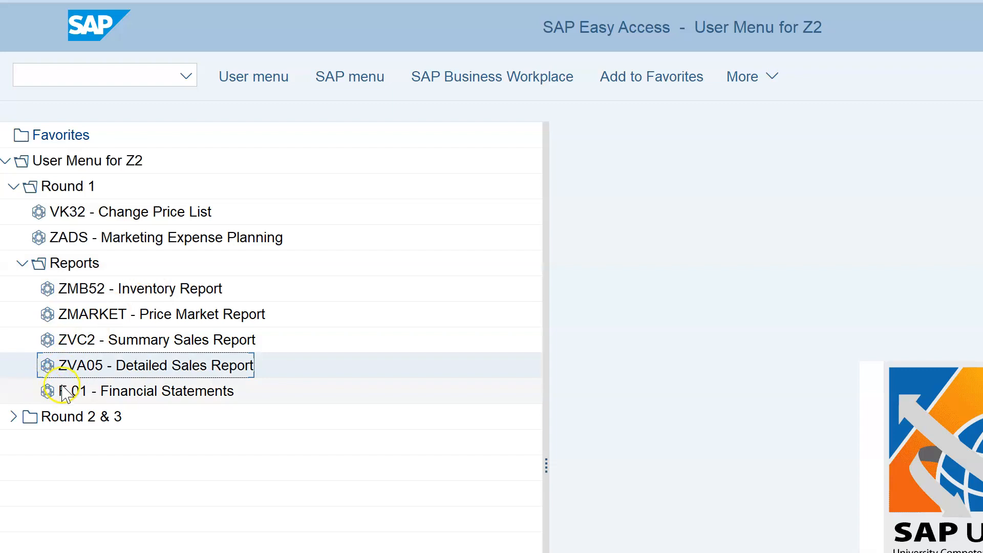
{"action": "double_click", "coordinate": [145, 392]}
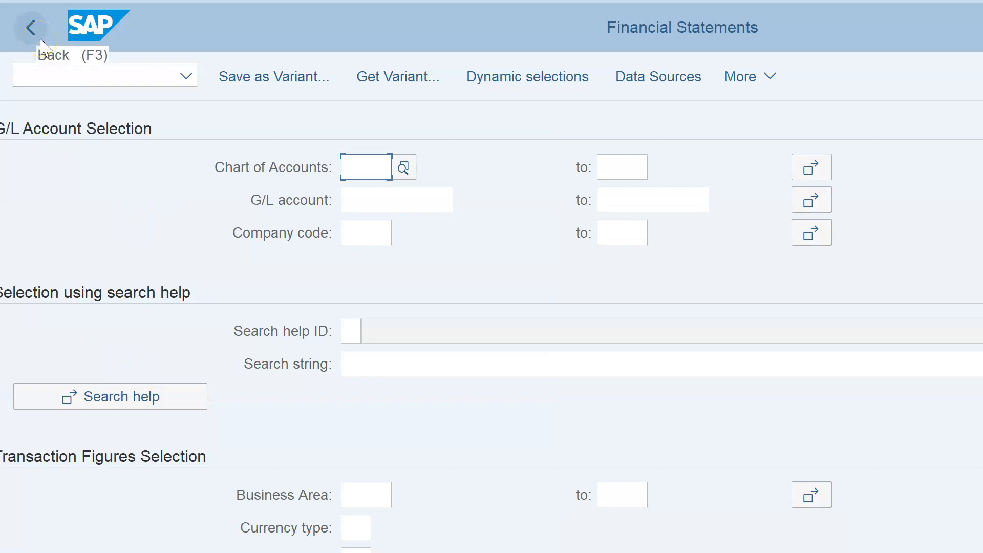
{"action": "left_click", "coordinate": [362, 231]}
{"action": "type", "text": "ZZ"}
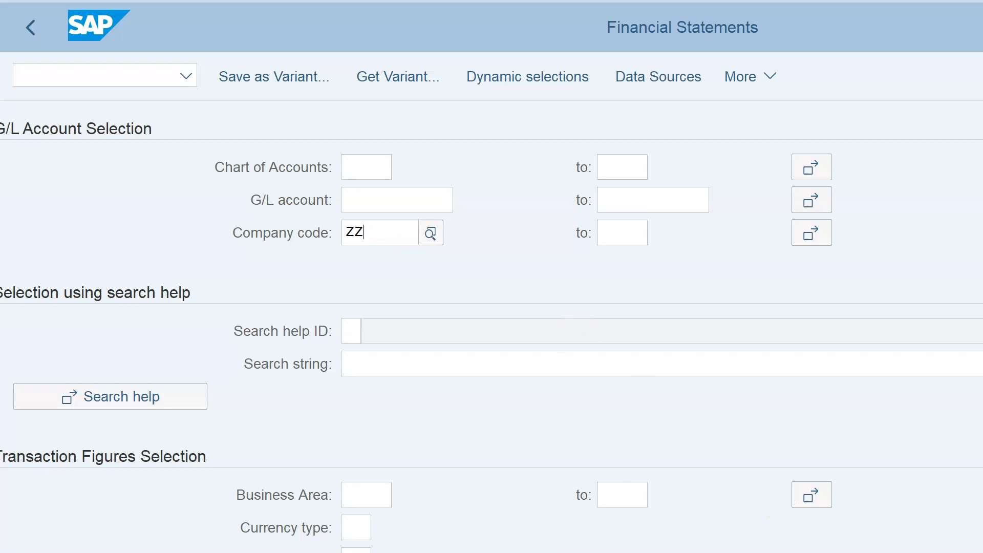
{"action": "key", "text": "F8"}
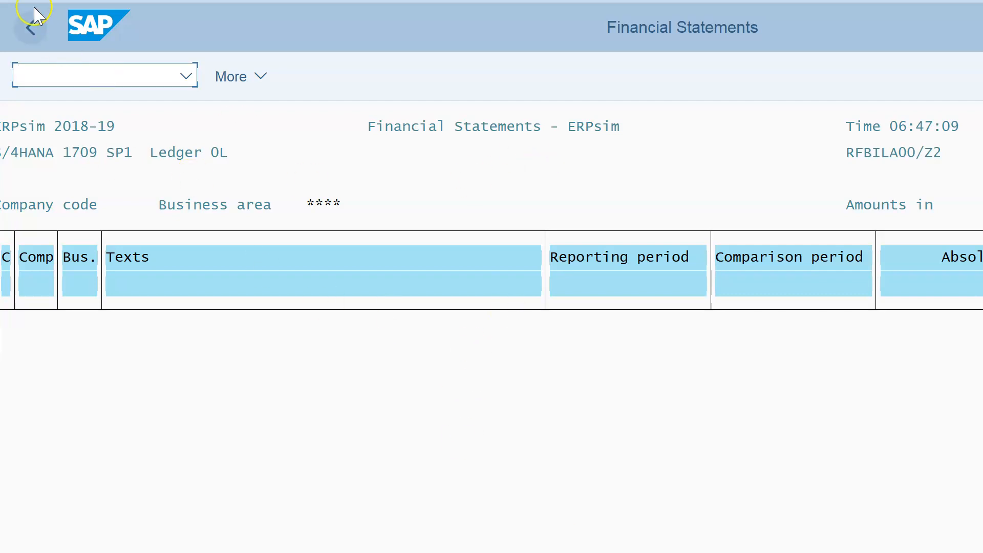
{"action": "left_click", "coordinate": [30, 28]}
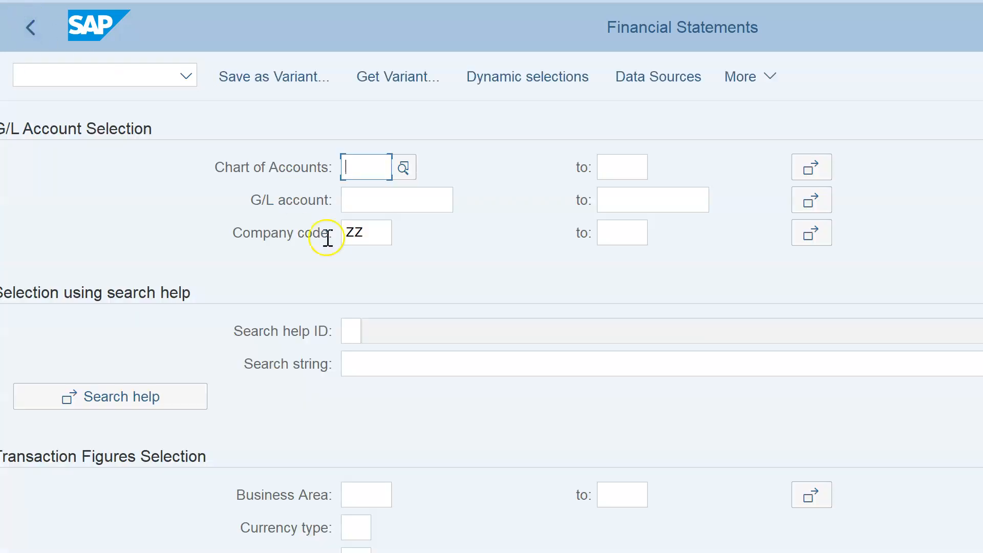
{"action": "left_click", "coordinate": [30, 28]}
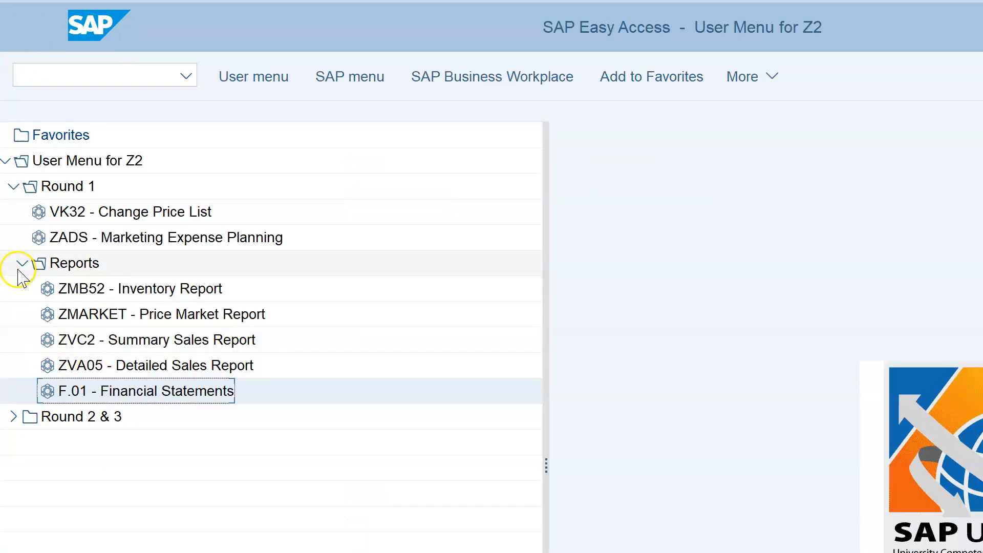
Collapse Round 1 and expand Round 2 & 3 (MD61, MD01, ME59N, VK32, ZADS) with its Reports folder.
{"action": "left_click", "coordinate": [22, 263]}
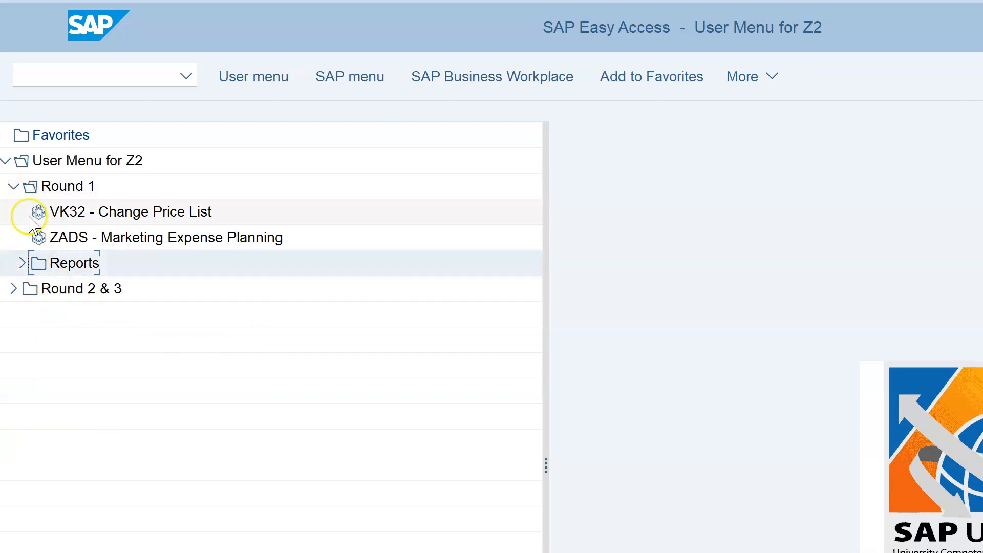
{"action": "left_click", "coordinate": [17, 188]}
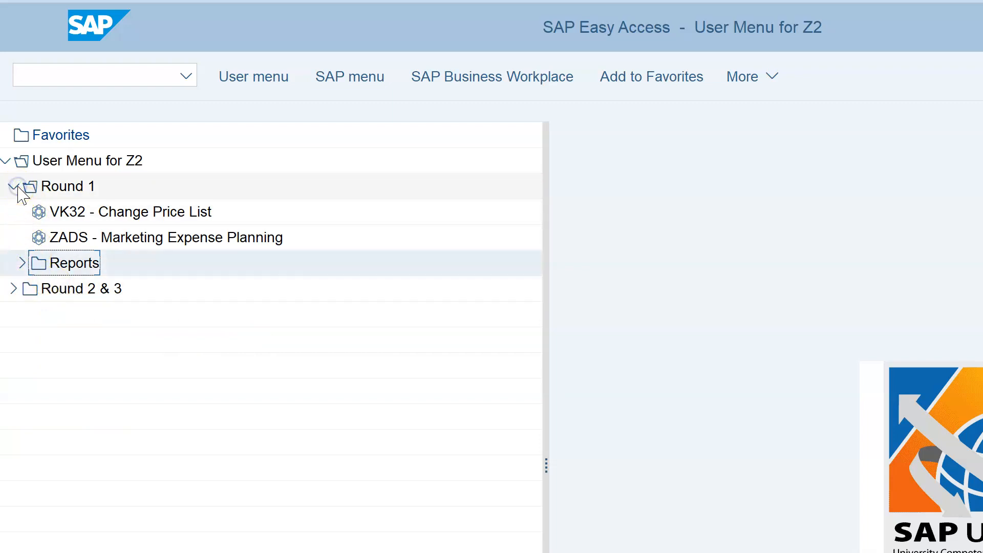
{"action": "left_click", "coordinate": [12, 187]}
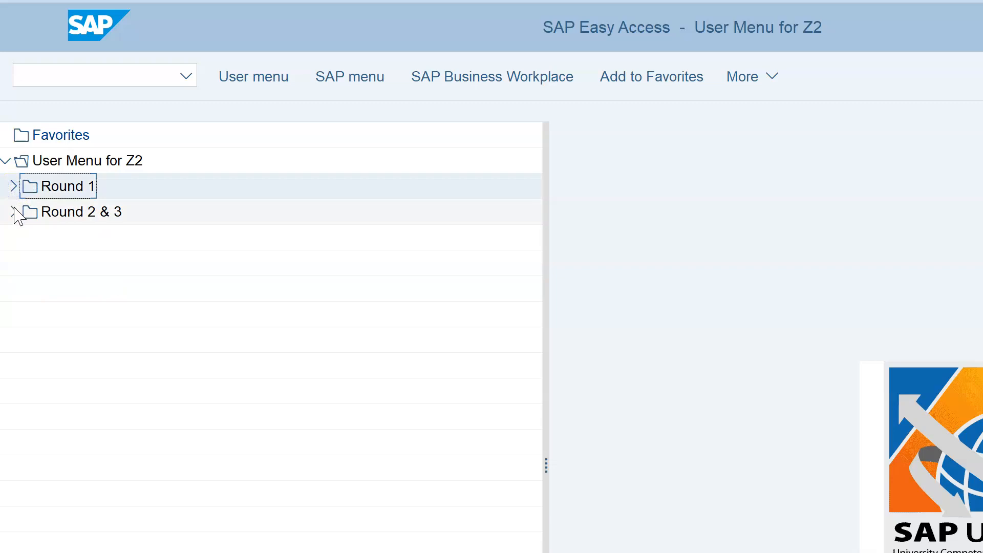
{"action": "left_click", "coordinate": [14, 211]}
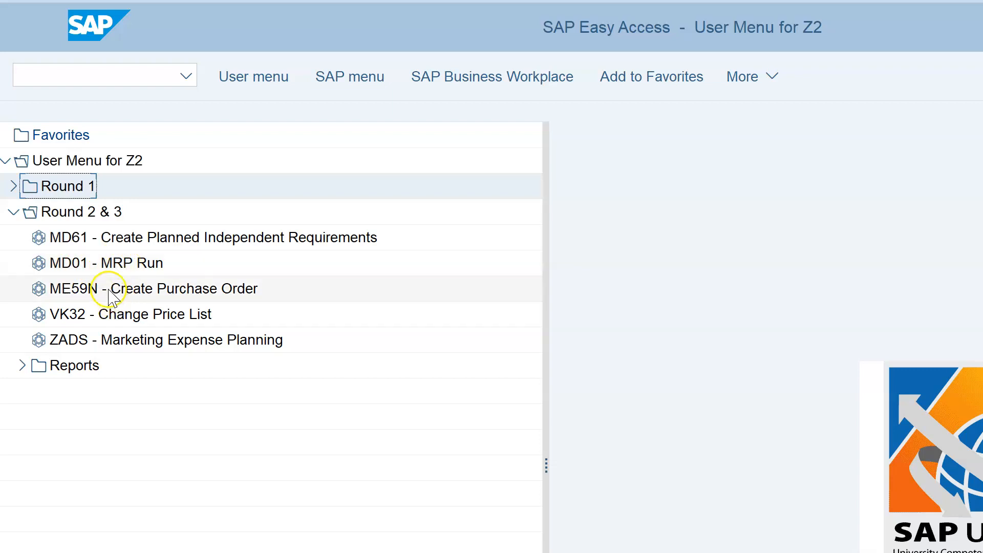
{"action": "left_click", "coordinate": [20, 366]}
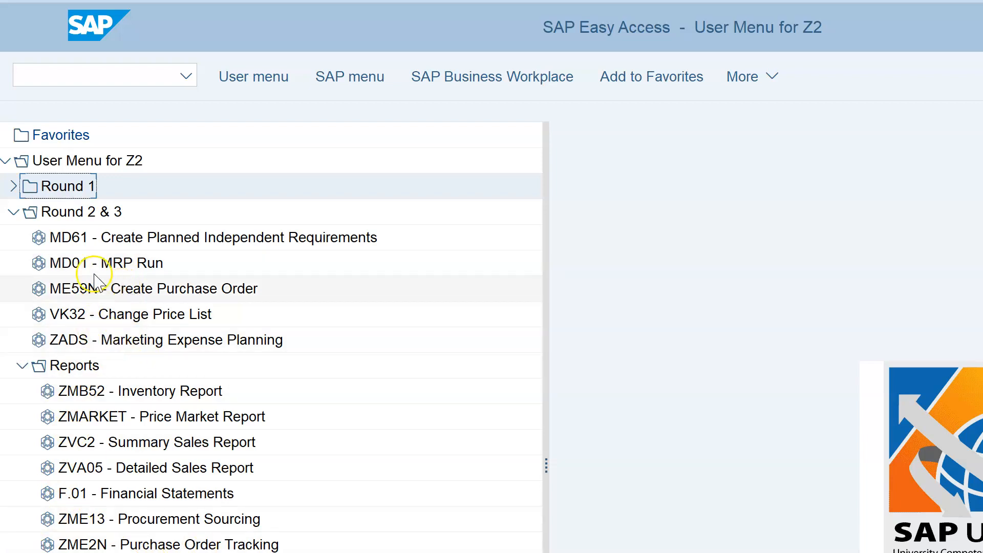
Run MD01 MRP for plant ZZ with NETCH, review the 52 planned materials, and return to the user menu.
{"action": "left_click", "coordinate": [116, 264]}
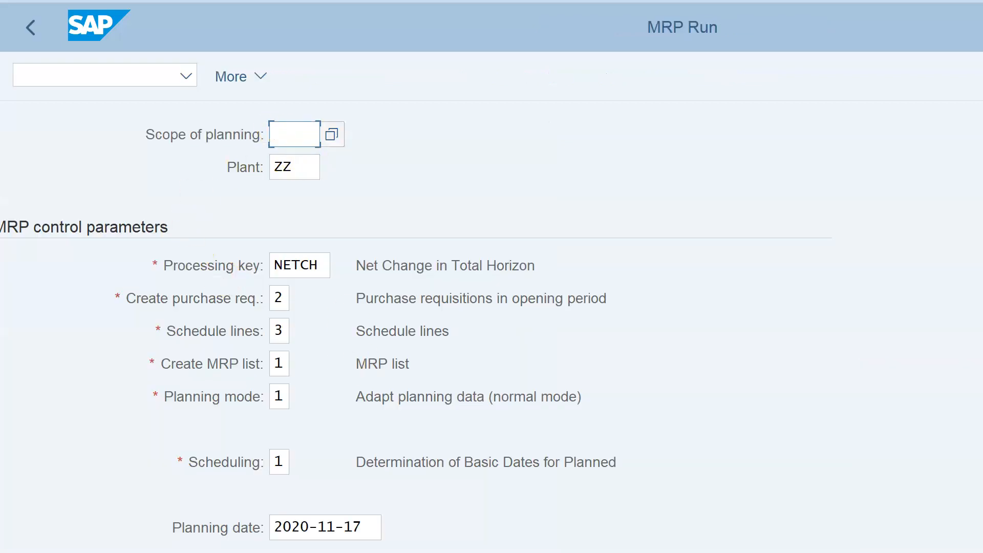
{"action": "key", "text": "Return"}
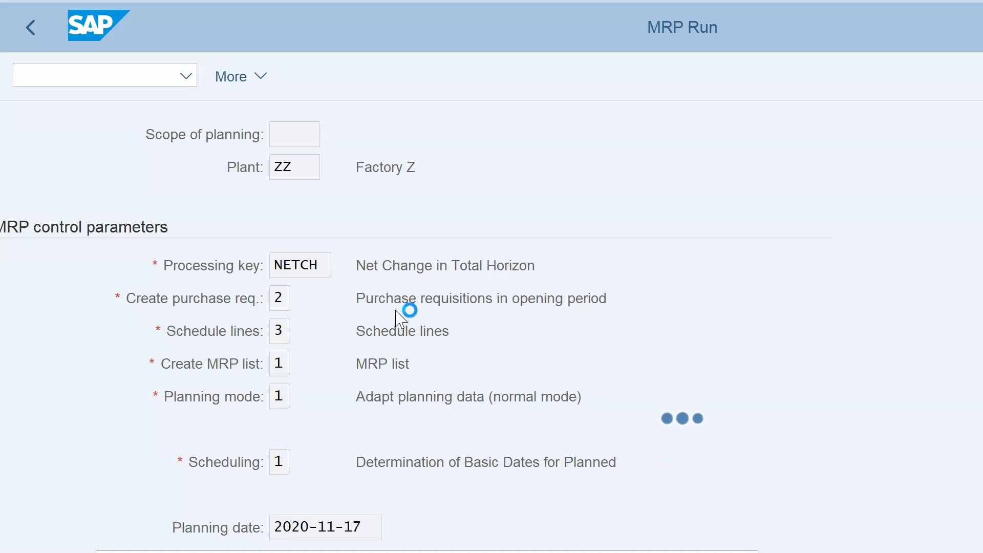
{"action": "left_click", "coordinate": [329, 213]}
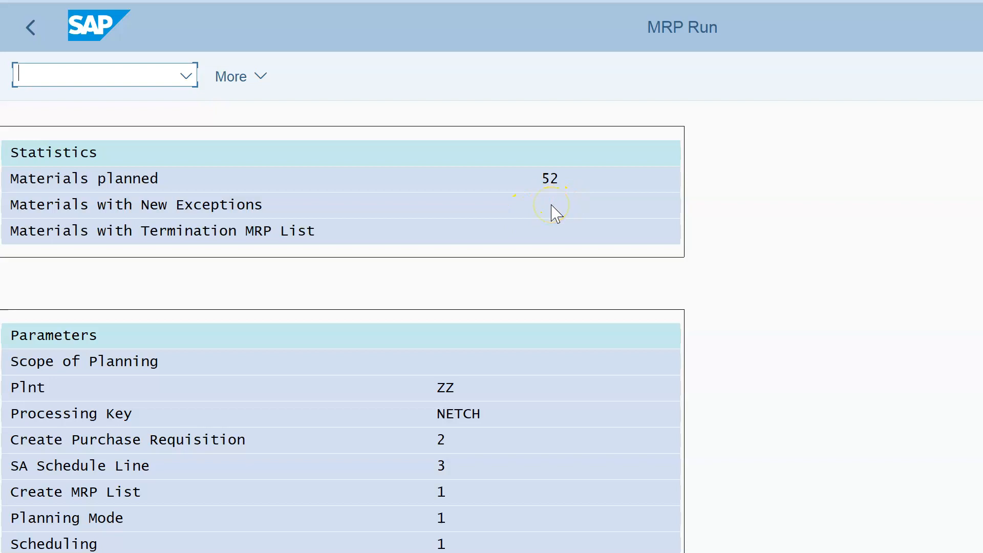
{"action": "left_click", "coordinate": [318, 219]}
{"action": "left_click", "coordinate": [29, 40]}
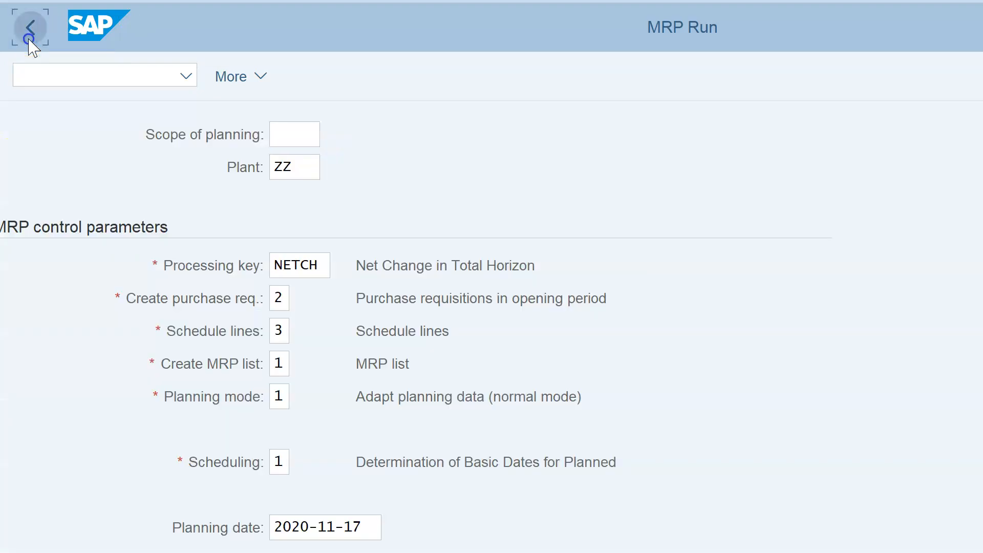
{"action": "left_click", "coordinate": [55, 37]}
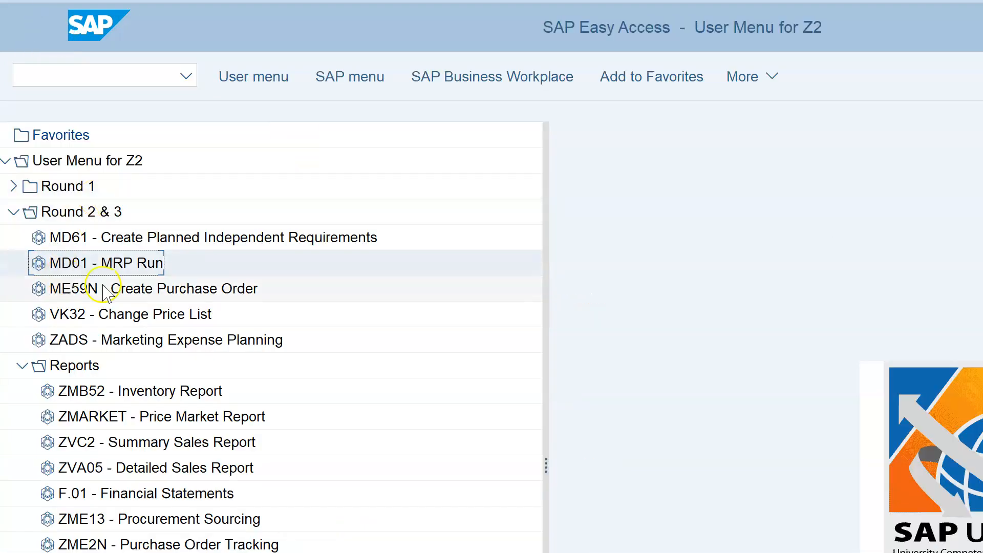
{"action": "double_click", "coordinate": [288, 281]}
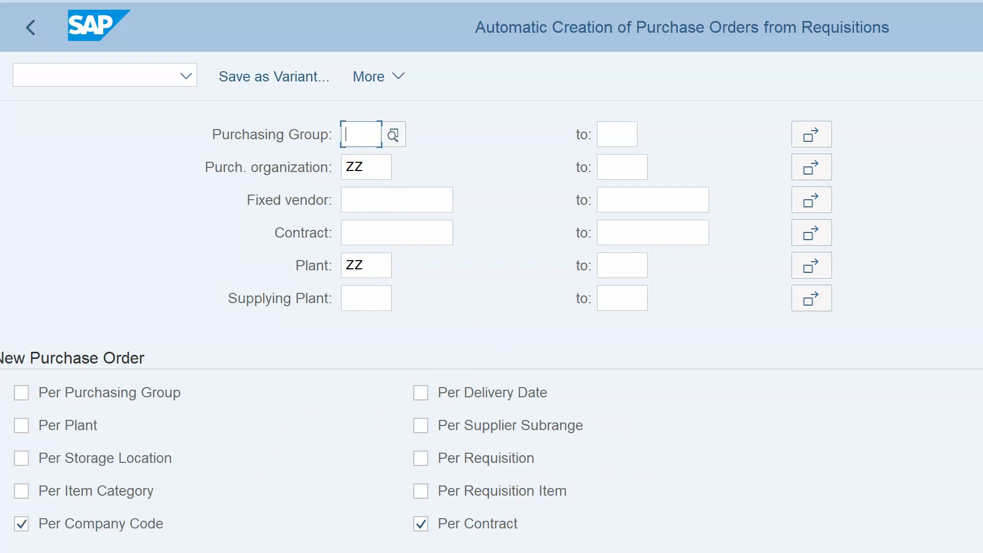
{"action": "key", "text": "F8"}
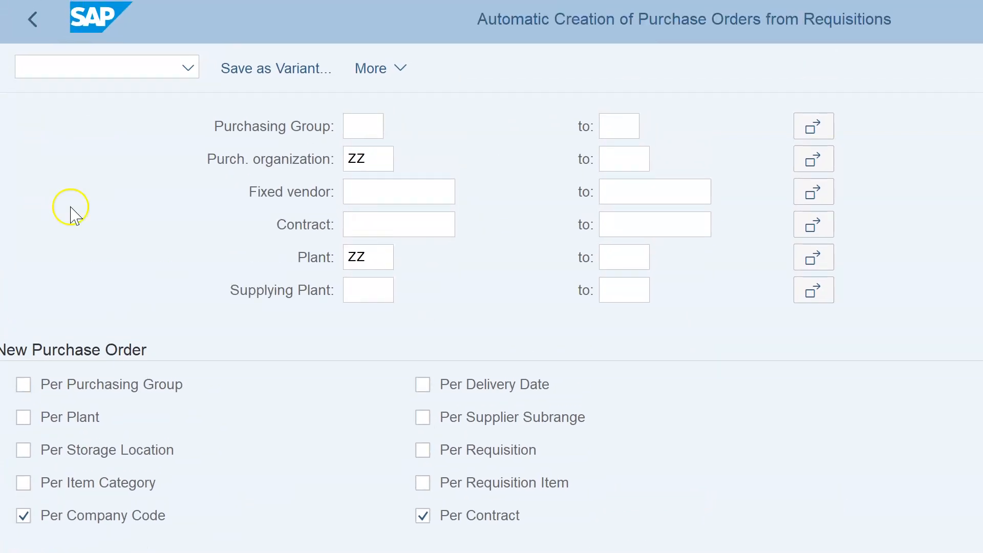
{"action": "left_click", "coordinate": [34, 23]}
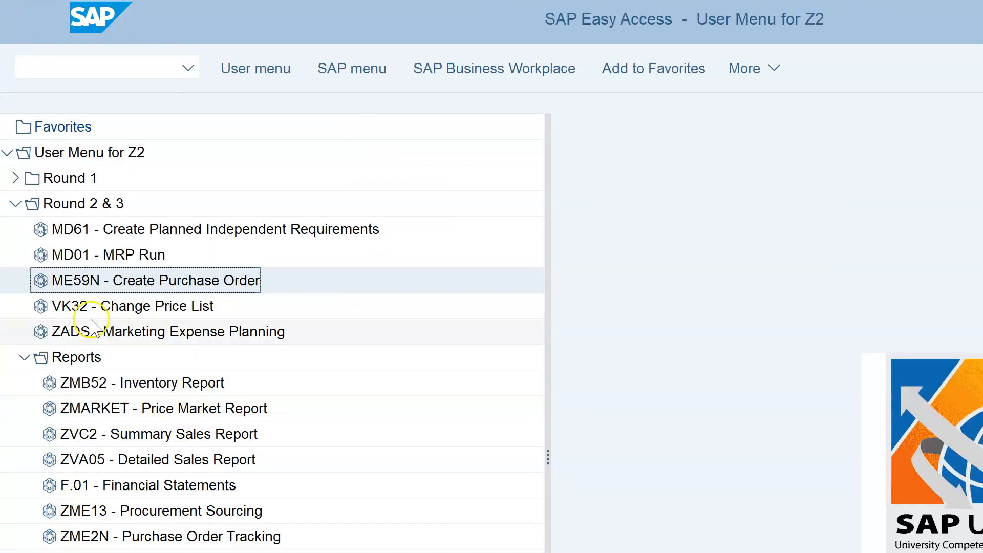
{"action": "left_click", "coordinate": [159, 307]}
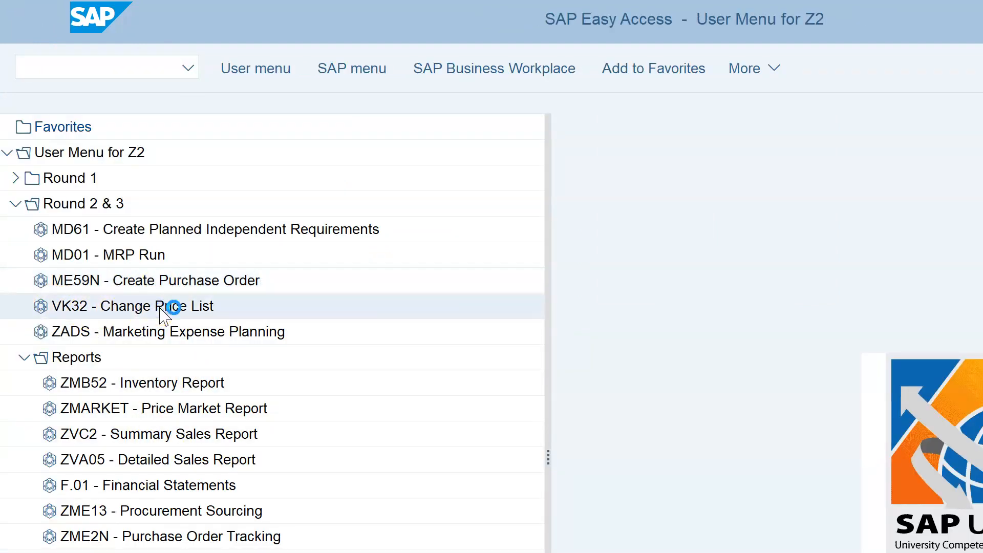
{"action": "double_click", "coordinate": [163, 307]}
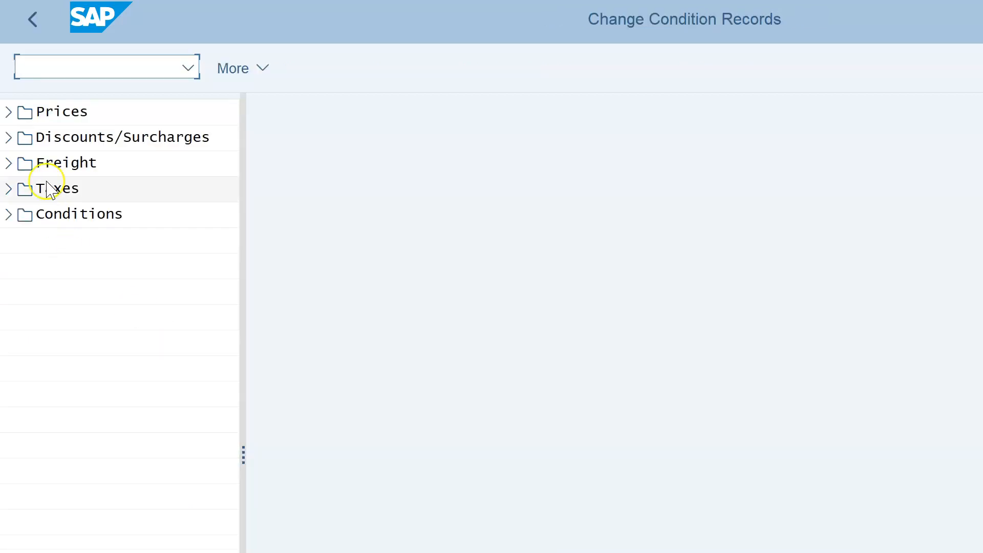
{"action": "left_click", "coordinate": [10, 114]}
{"action": "left_click", "coordinate": [32, 163]}
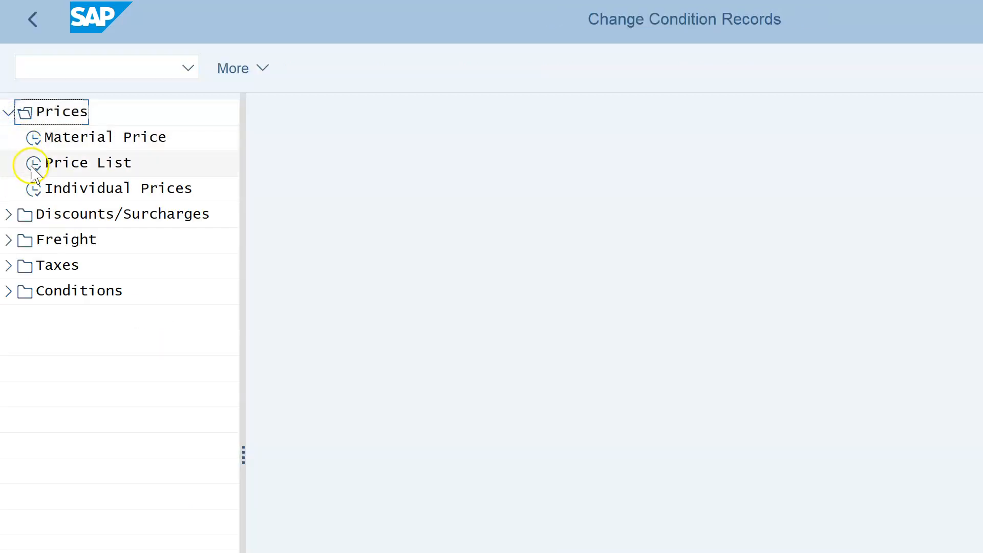
{"action": "double_click", "coordinate": [32, 164]}
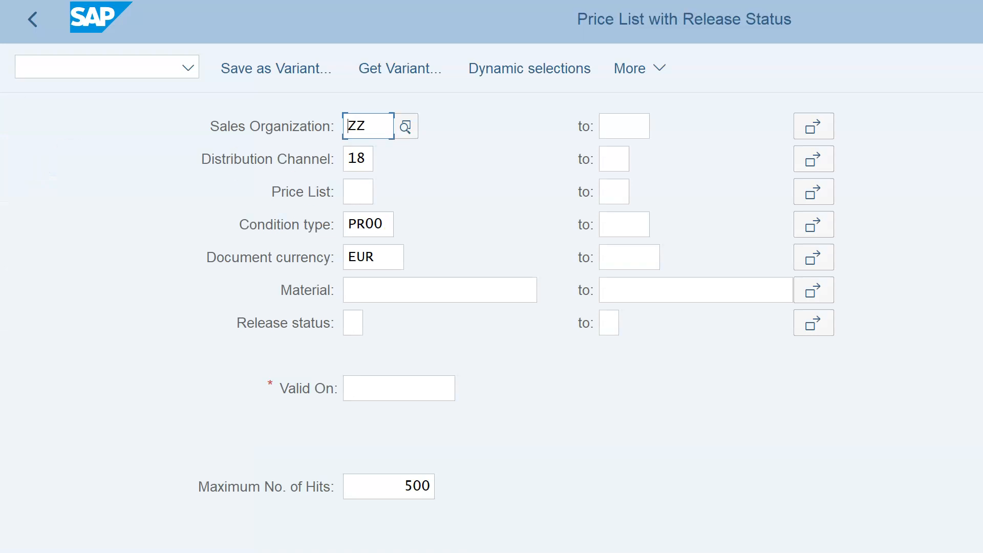
{"action": "left_click", "coordinate": [405, 387]}
{"action": "left_click", "coordinate": [471, 393]}
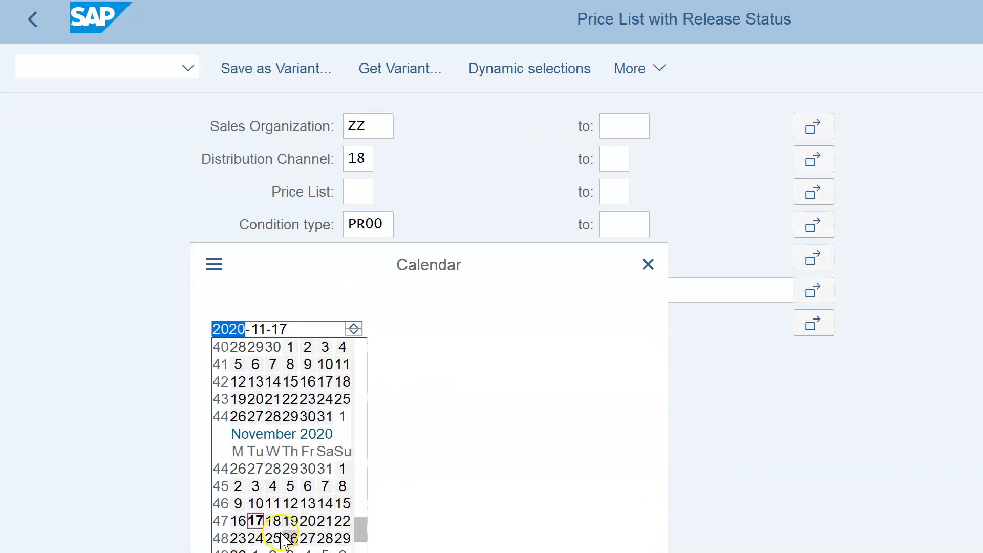
{"action": "double_click", "coordinate": [255, 521]}
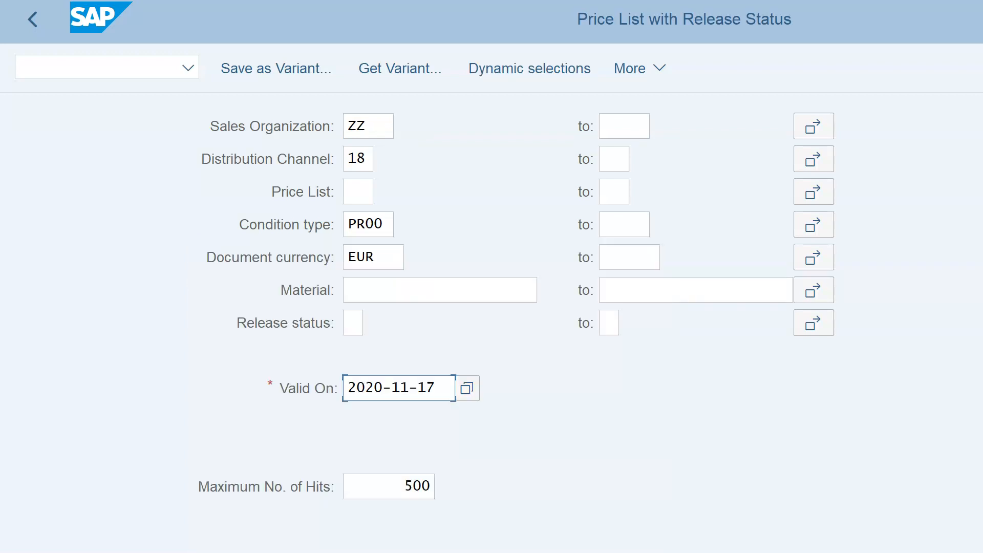
{"action": "key", "text": "F8"}
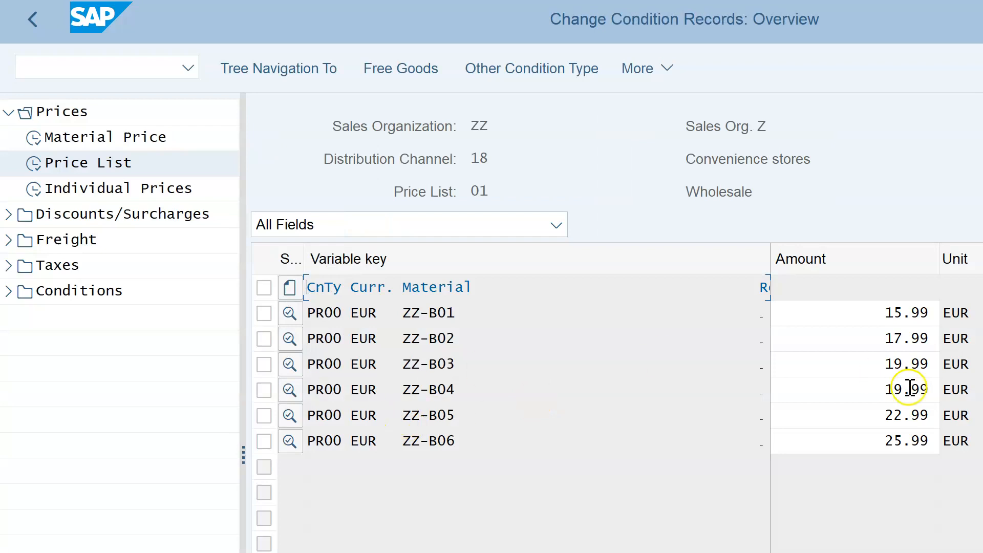
{"action": "left_click", "coordinate": [20, 29]}
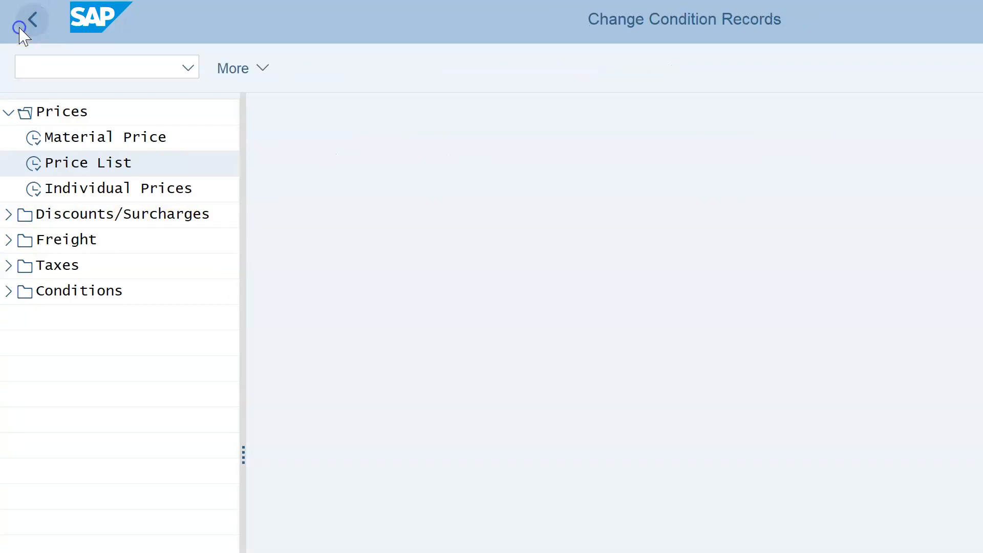
{"action": "left_click", "coordinate": [20, 30]}
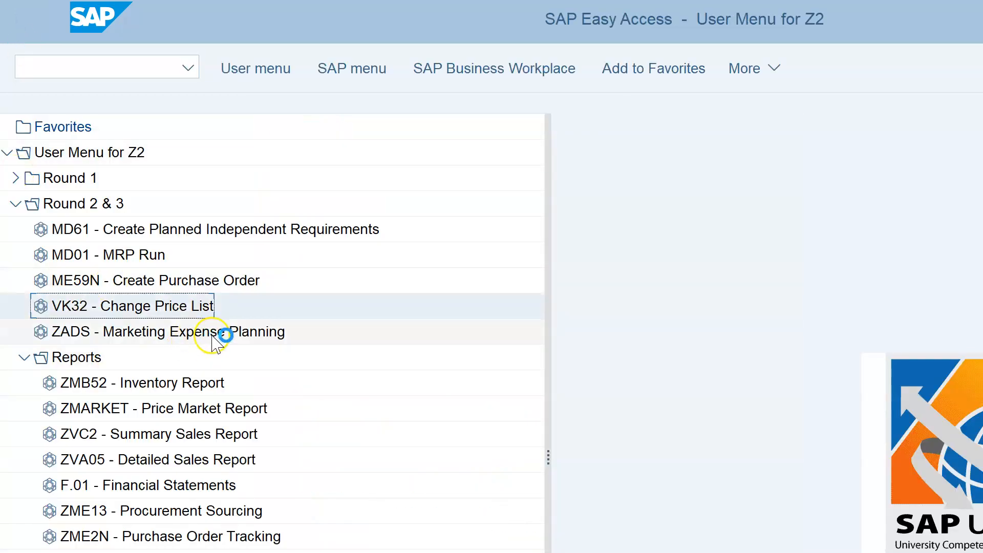
{"action": "double_click", "coordinate": [212, 338]}
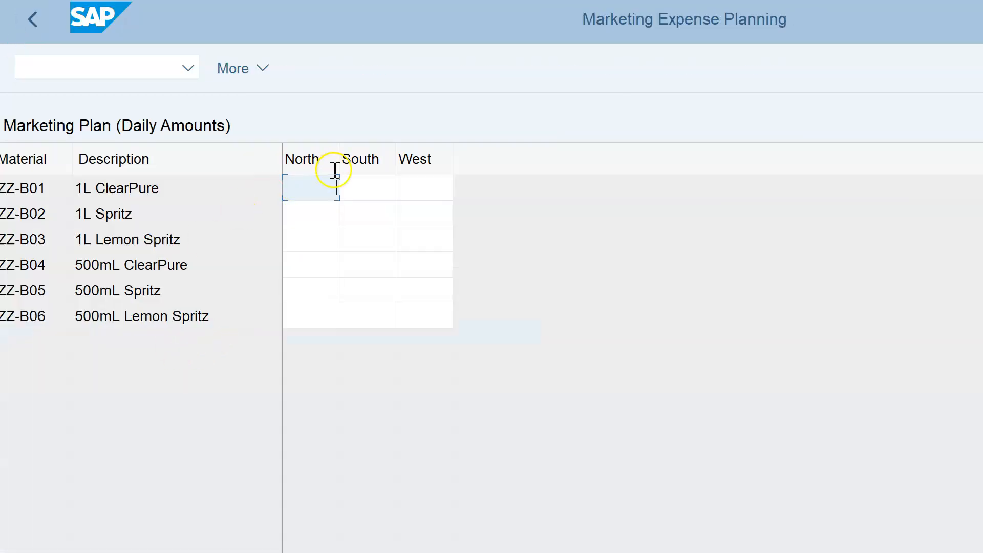
{"action": "left_click", "coordinate": [305, 214]}
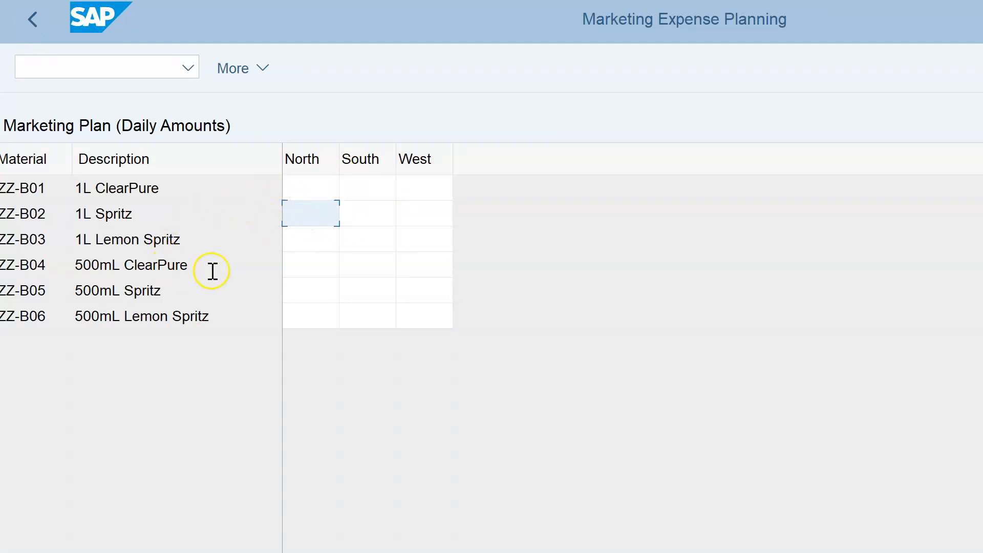
{"action": "left_click", "coordinate": [32, 27]}
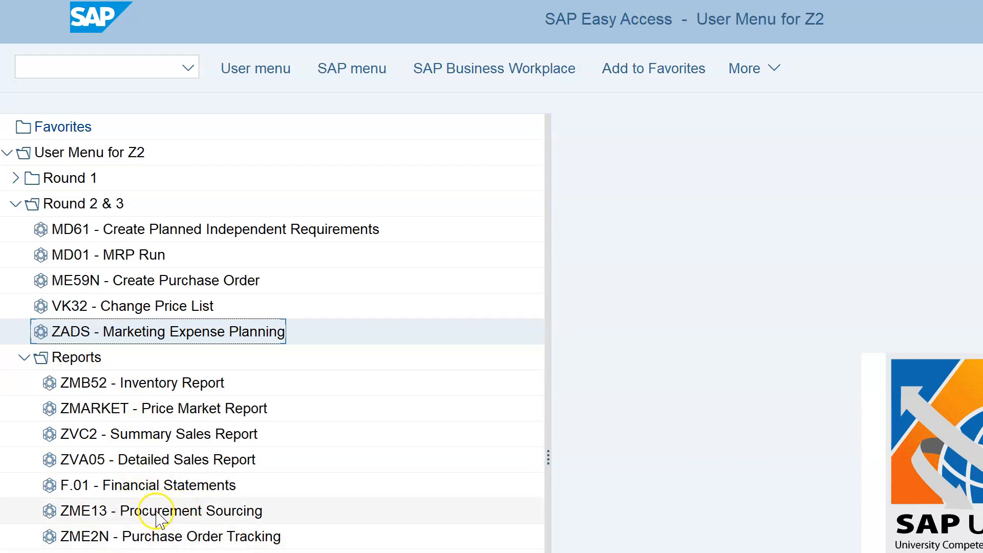
{"action": "left_click", "coordinate": [188, 538]}
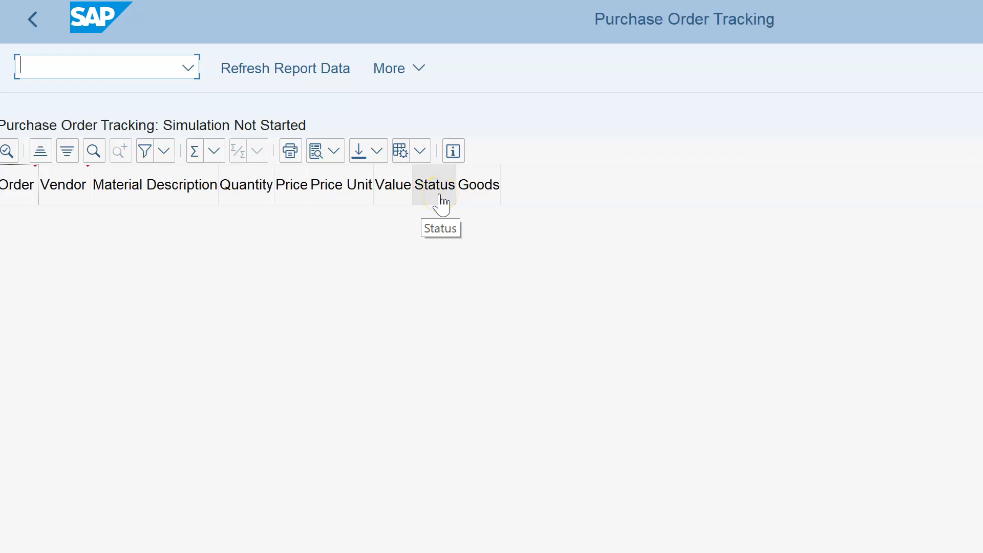
{"action": "left_click", "coordinate": [477, 200]}
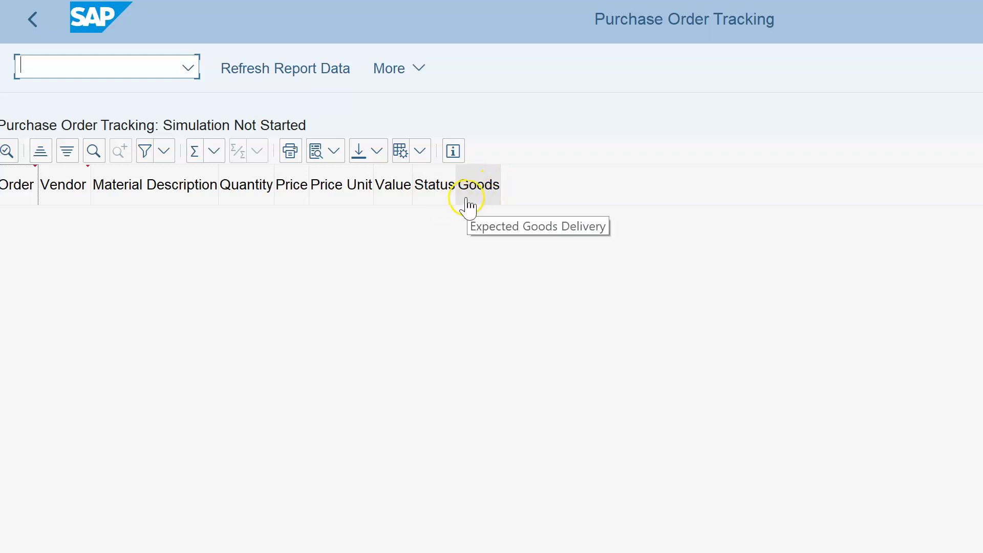
{"action": "left_click", "coordinate": [34, 25]}
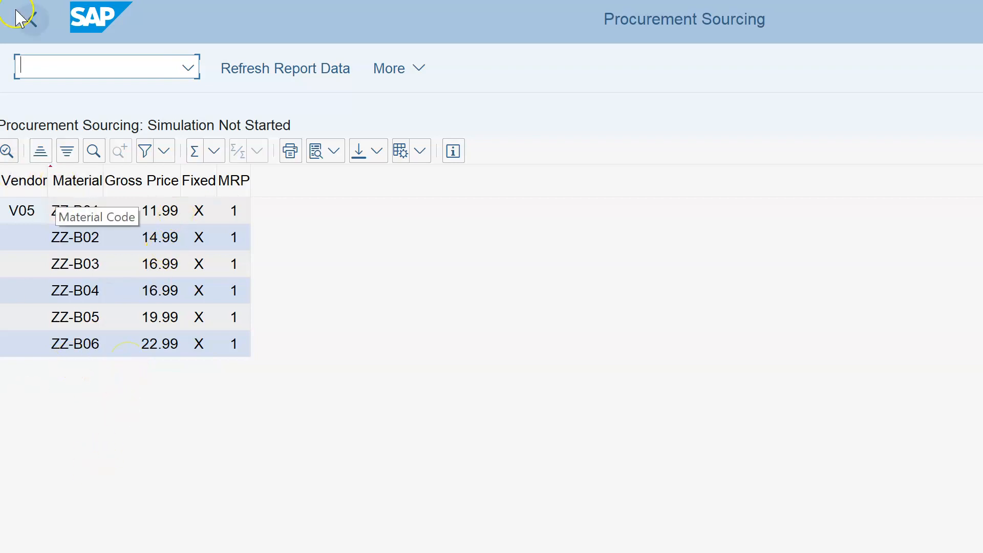
{"action": "left_click", "coordinate": [31, 21]}
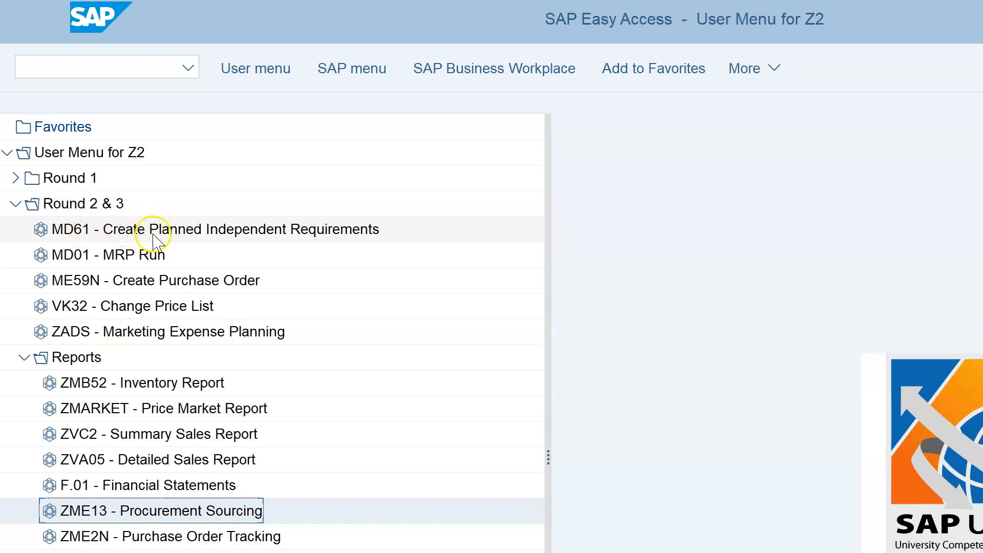
Start MD61 planned independent requirements by product group ZZ-B for plant ZZ, version 00.
{"action": "left_click", "coordinate": [250, 229]}
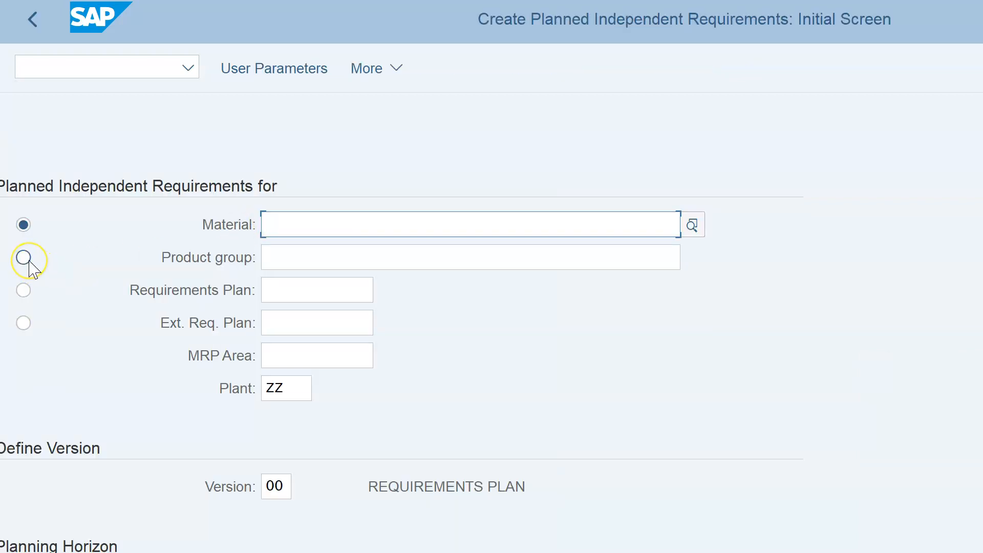
{"action": "left_click", "coordinate": [24, 257]}
{"action": "left_click", "coordinate": [316, 264]}
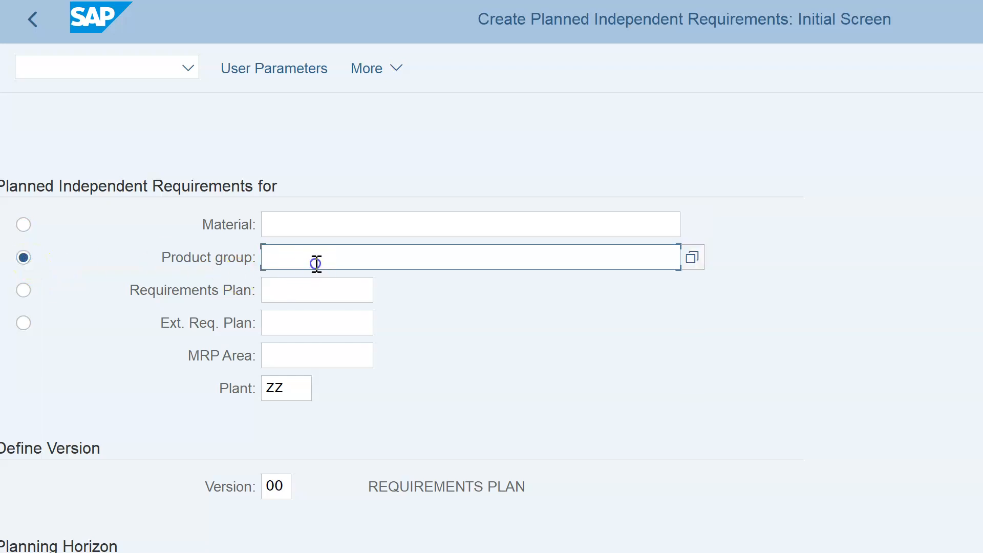
{"action": "type", "text": "Z"}
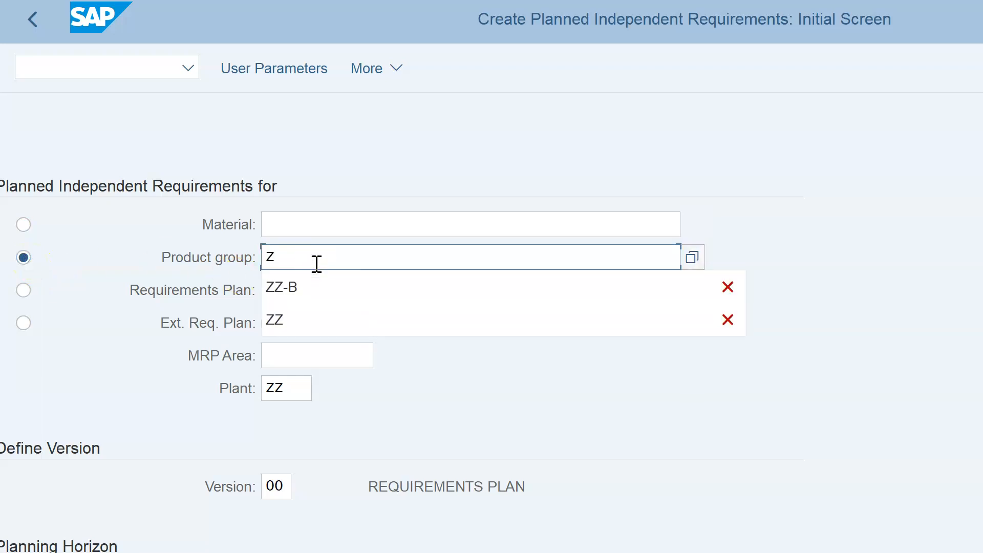
{"action": "left_click", "coordinate": [293, 290]}
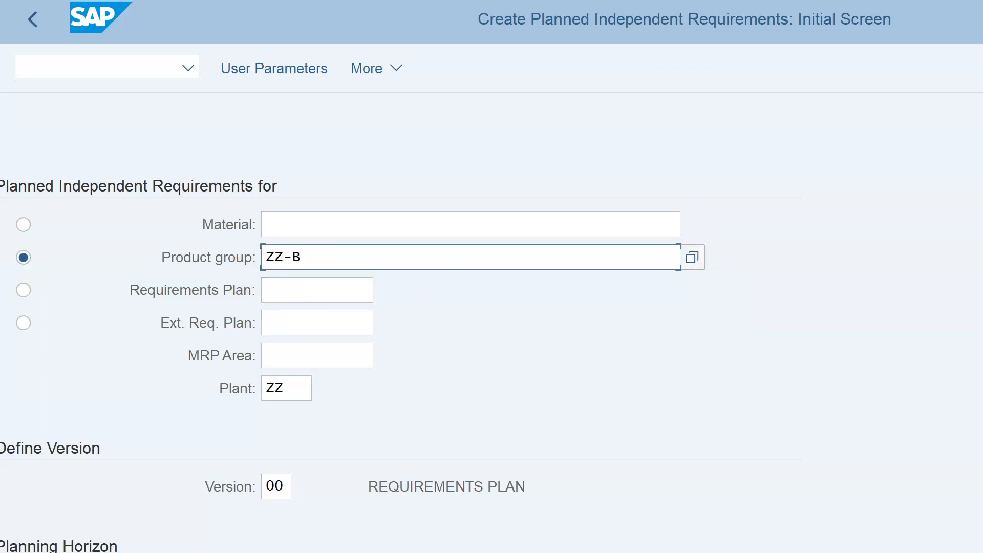
Confirm the MD61 initial screen with product group ZZ-B for plant ZZ.
{"action": "key", "text": "Return"}
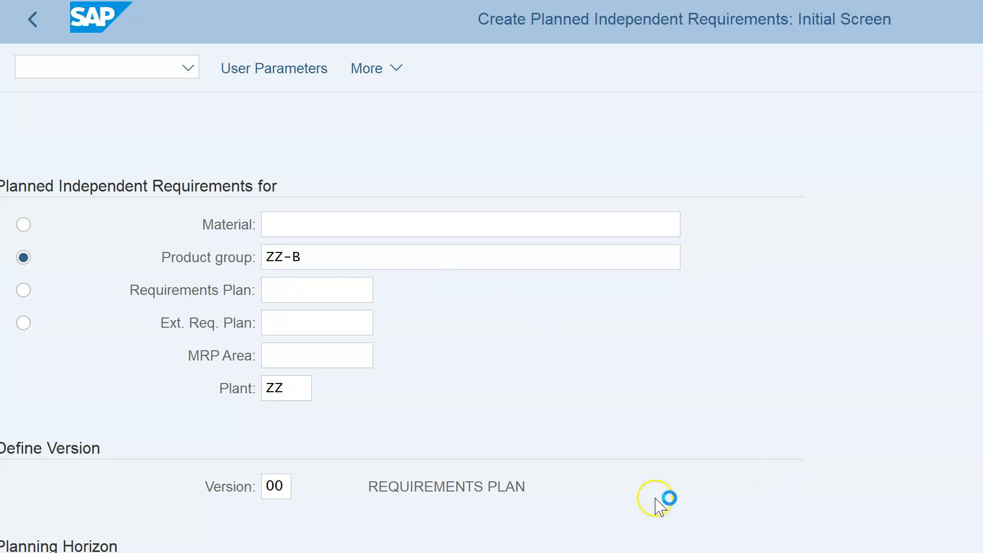